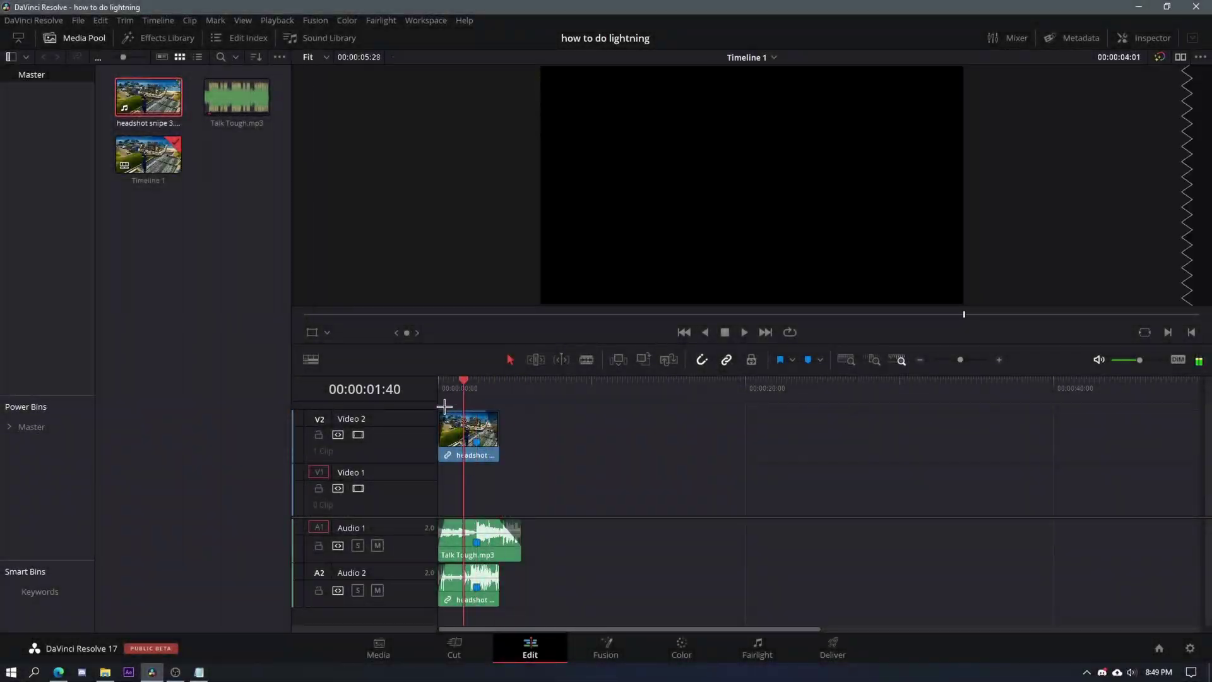
Scrub through the headshot clip around Marker 1 at 00:00:02:29 to examine the moment of the shot.
mouse_move(559, 441)
left_mouse_down()
mouse_move(468, 573)
mouse_move(628, 520)
left_mouse_up()
left_click(458, 384)
left_click_drag(459, 383, 483, 388)
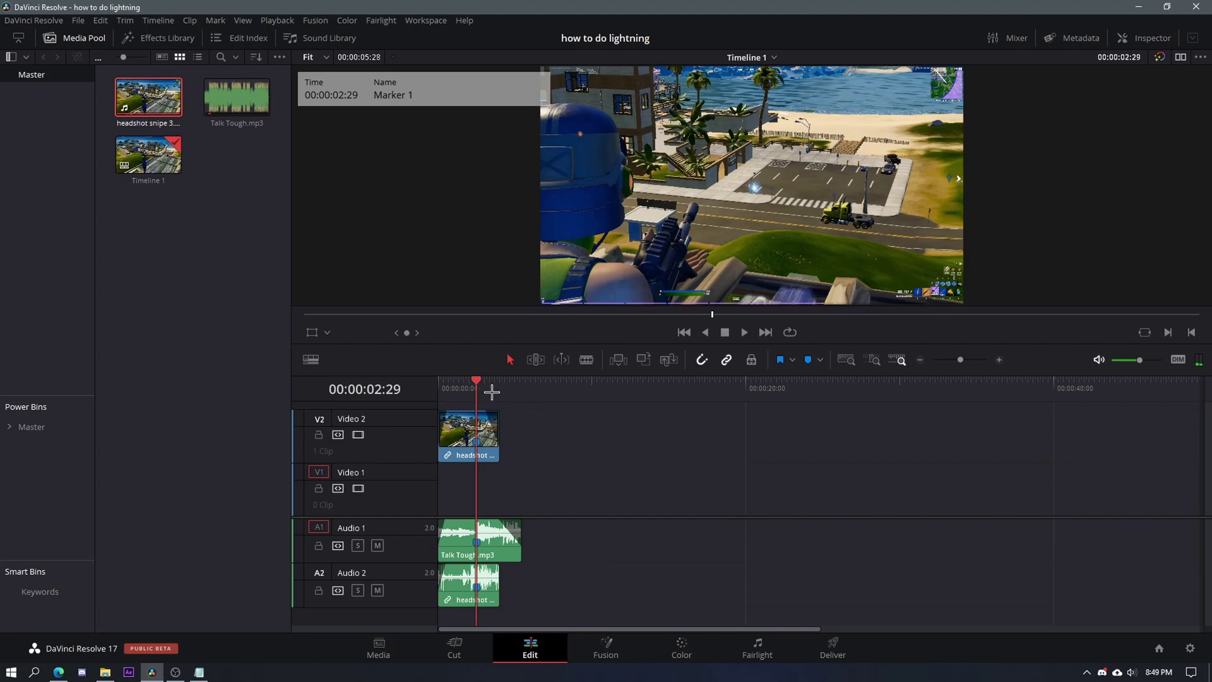
left_click_drag(471, 390, 464, 392)
left_click_drag(550, 441, 482, 577)
left_click(471, 398)
left_click(463, 398)
left_click_drag(460, 394, 478, 389)
scroll(797, 199, "up", 2)
scroll(796, 199, "down", 2)
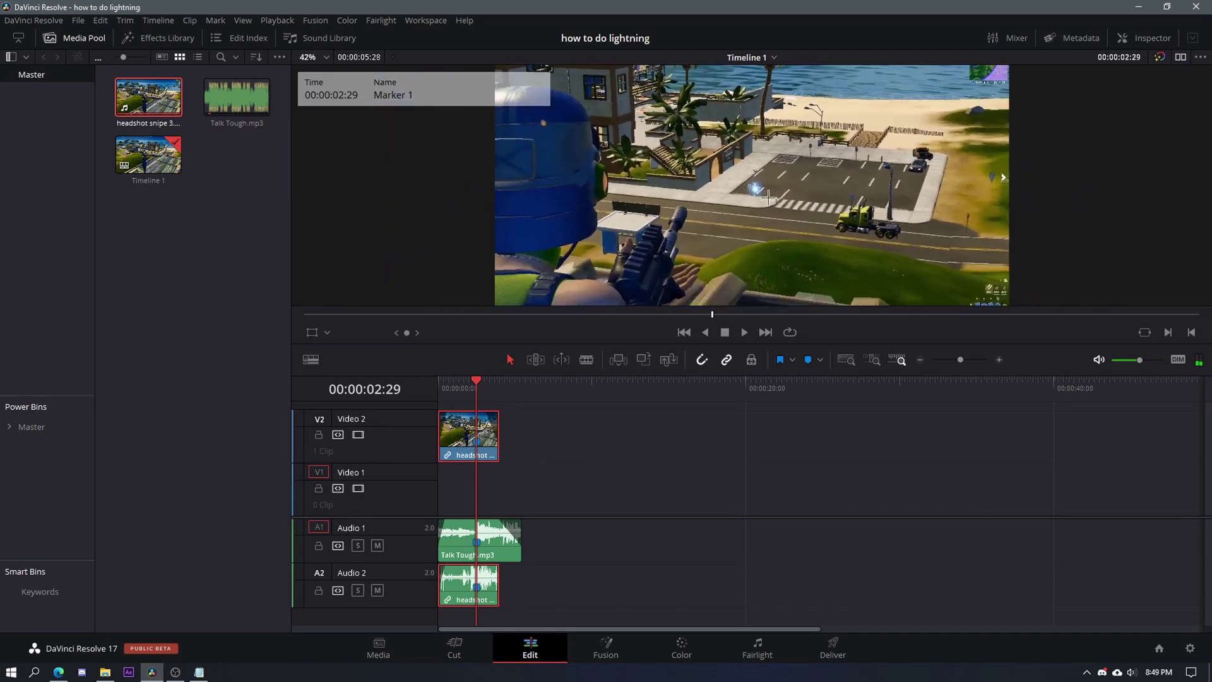
Hide the Media Pool and move the headshot clip's video from Video 2 down to Video 1.
key("q")
left_click(101, 42)
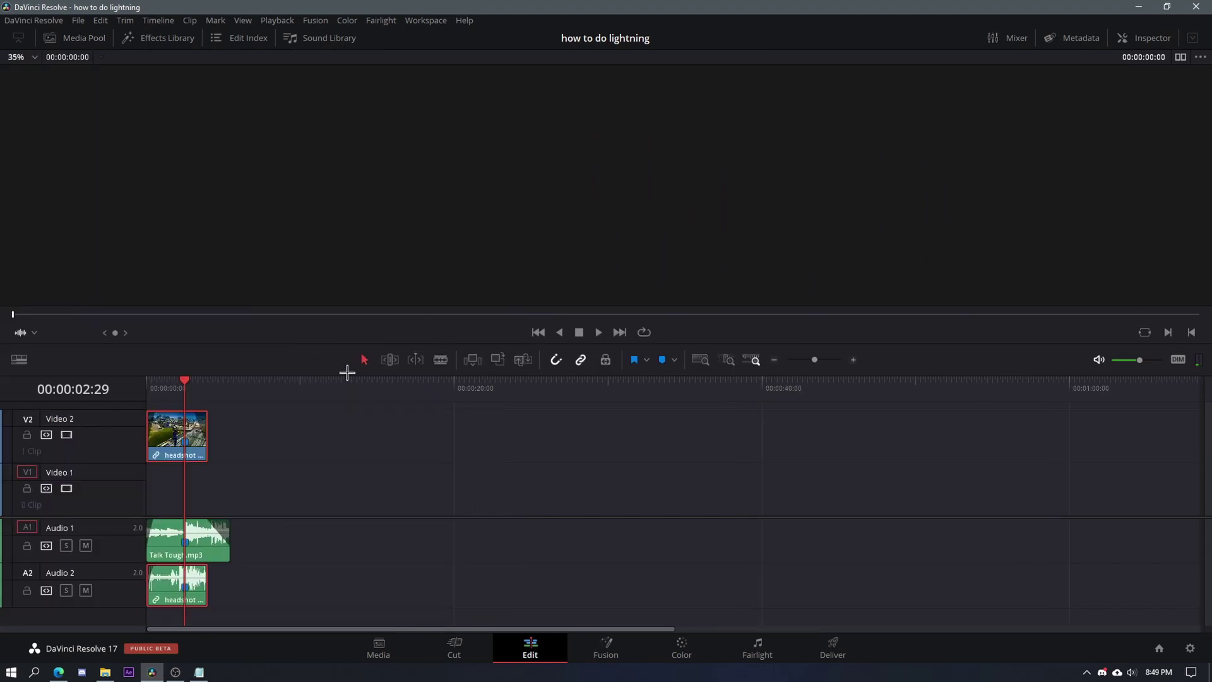
left_click_drag(345, 374, 343, 381)
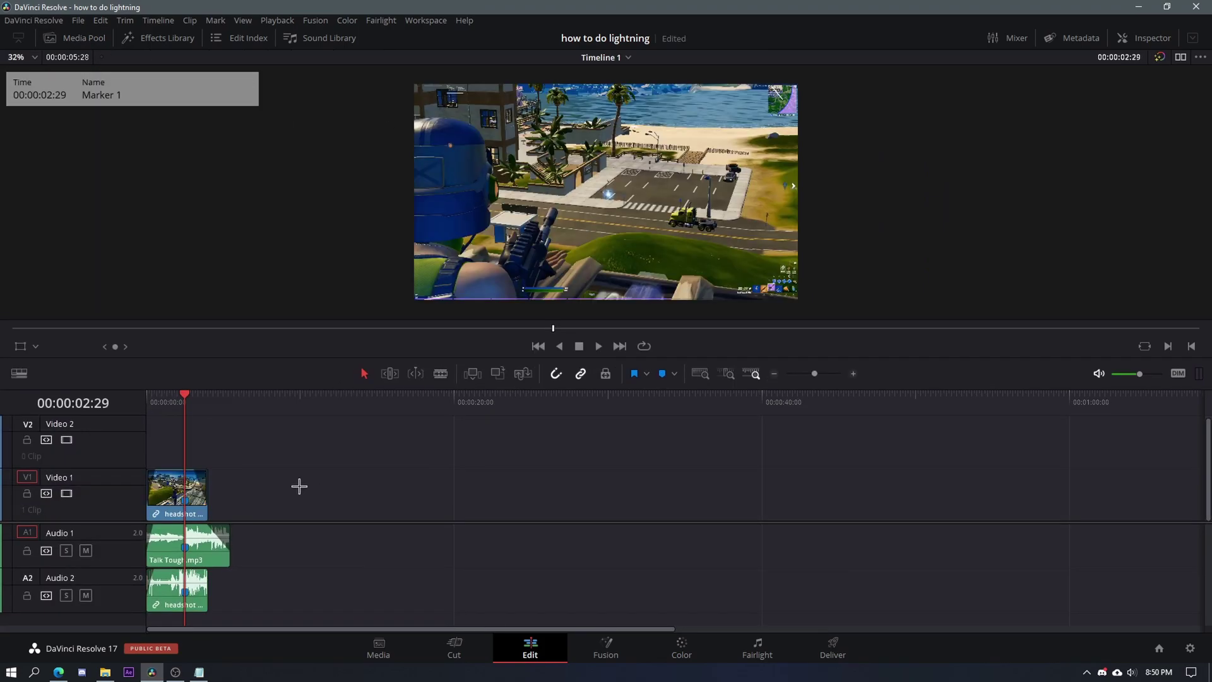
mouse_move(183, 401)
left_mouse_down()
mouse_move(166, 405)
mouse_move(185, 411)
left_mouse_up()
Split the headshot clip and its audio at 00:00:02:24, a few frames before the shot marker.
left_click(172, 496)
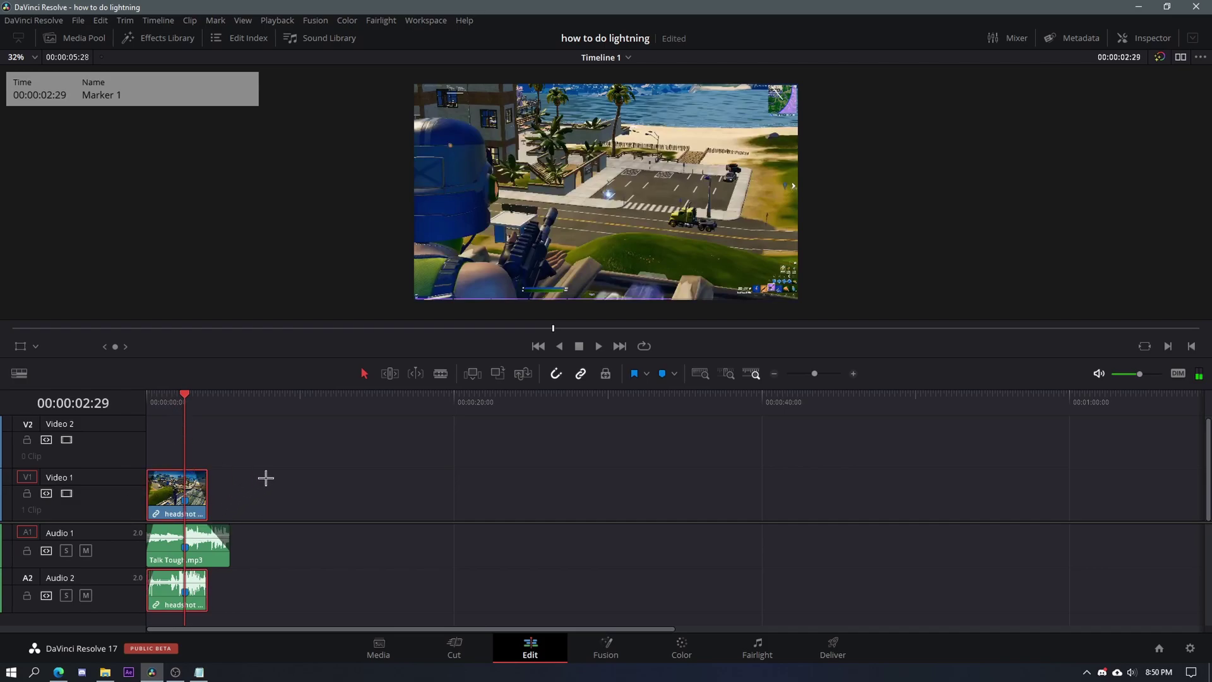
key("Left")
key("Left")
key("Left")
key("Left")
key("Left")
key("Left")
key("Left")
key("Left")
key("Left")
key("Left")
key("Left")
key("Left")
key("Left")
key("Right")
key("Right")
key("Right")
key("Right")
key("Right")
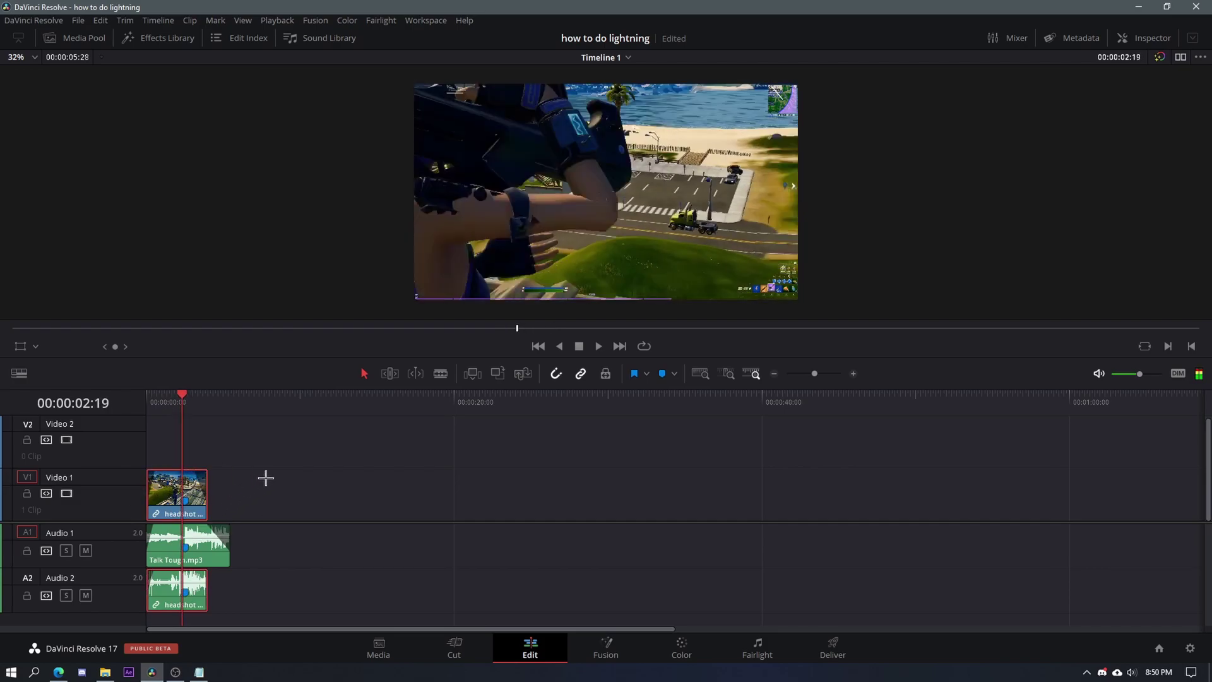
key("Right")
key("Right")
key("Right")
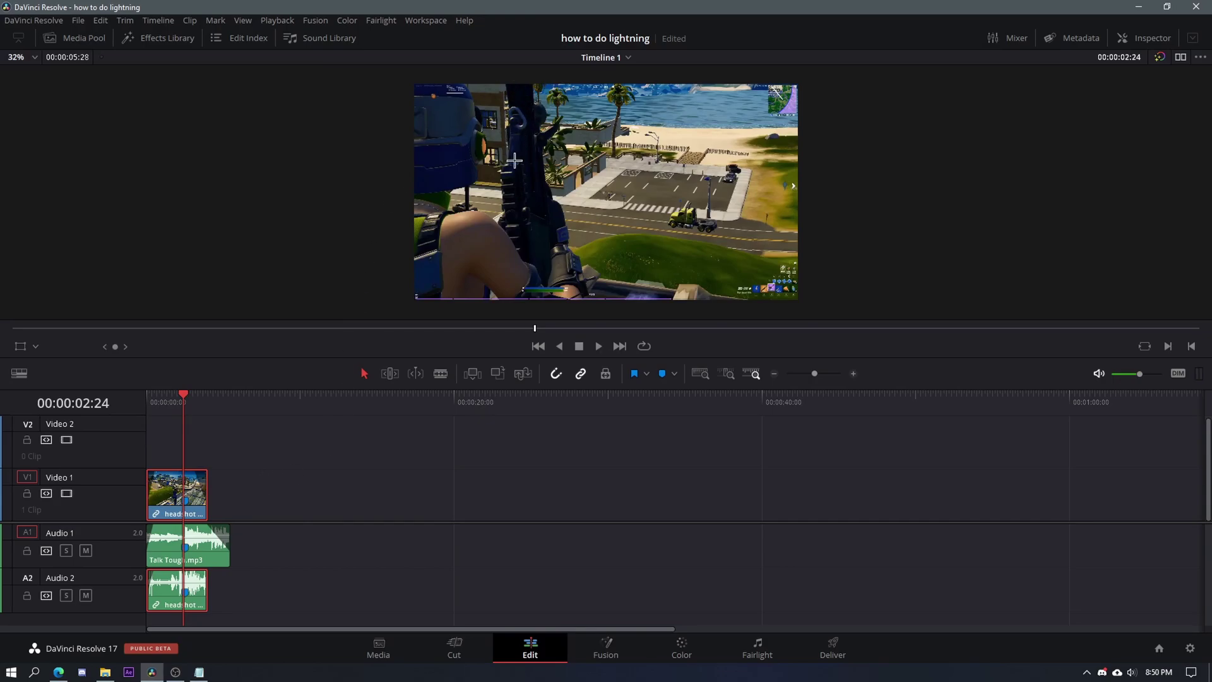
key("ctrl+b")
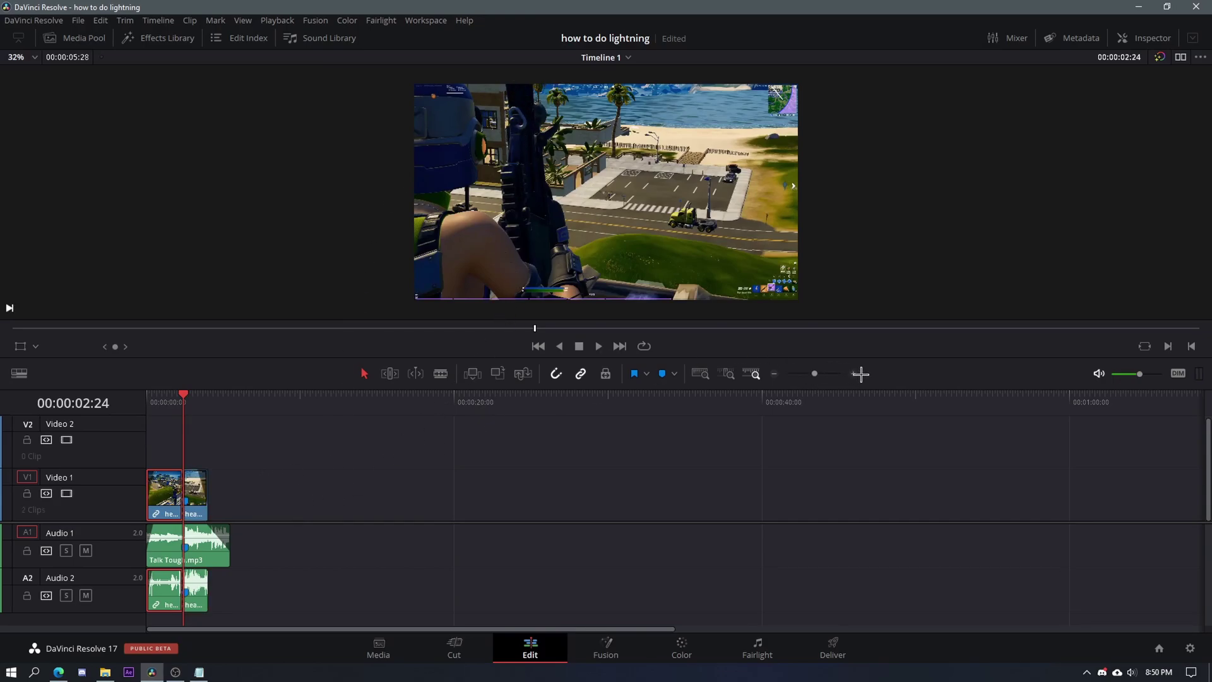
Split the first headshot segment and its audio at 00:00:02:13.
left_click(856, 374)
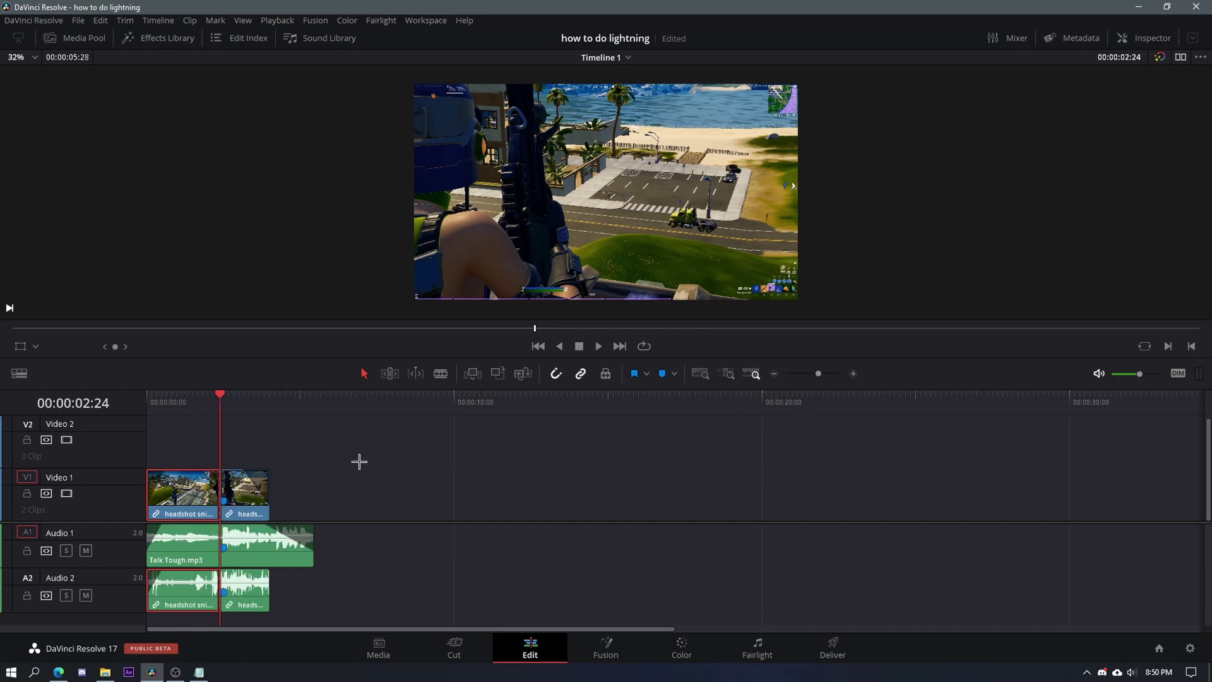
left_click(854, 373)
mouse_move(272, 404)
left_mouse_down()
mouse_move(208, 417)
mouse_move(292, 419)
mouse_move(282, 424)
left_mouse_up()
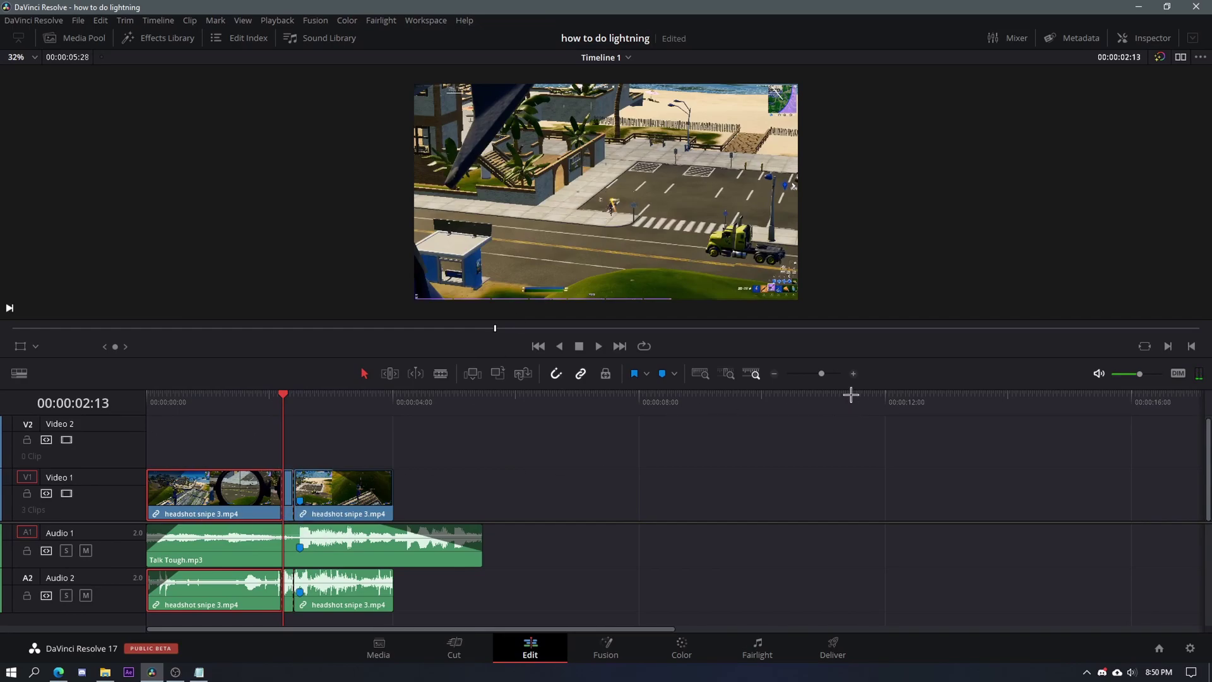
Move the last headshot segment along the timeline to open a gap after the short middle segment.
left_click(852, 374)
left_click(852, 374)
left_click(695, 495)
left_click_drag(708, 407, 676, 422)
left_click_drag(829, 374, 820, 372)
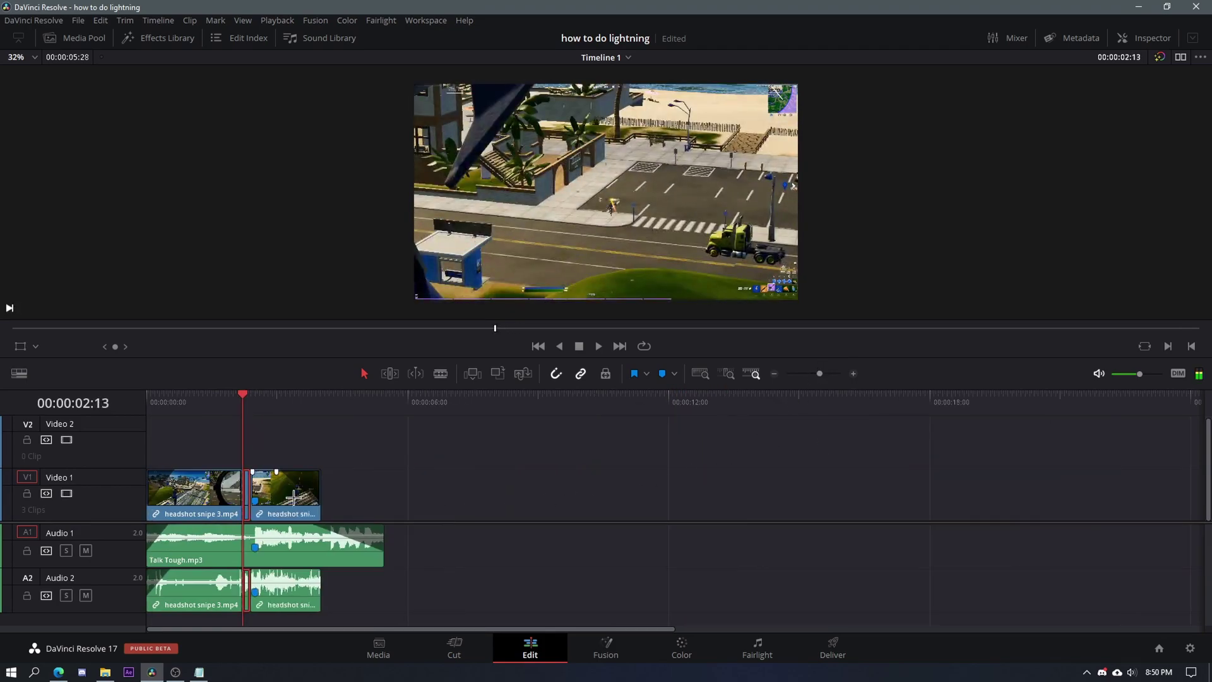
left_click_drag(294, 498, 357, 498)
Show the short middle segment's retime controls and the Inspector, and undo a trial speed change to 25%.
left_click(856, 374)
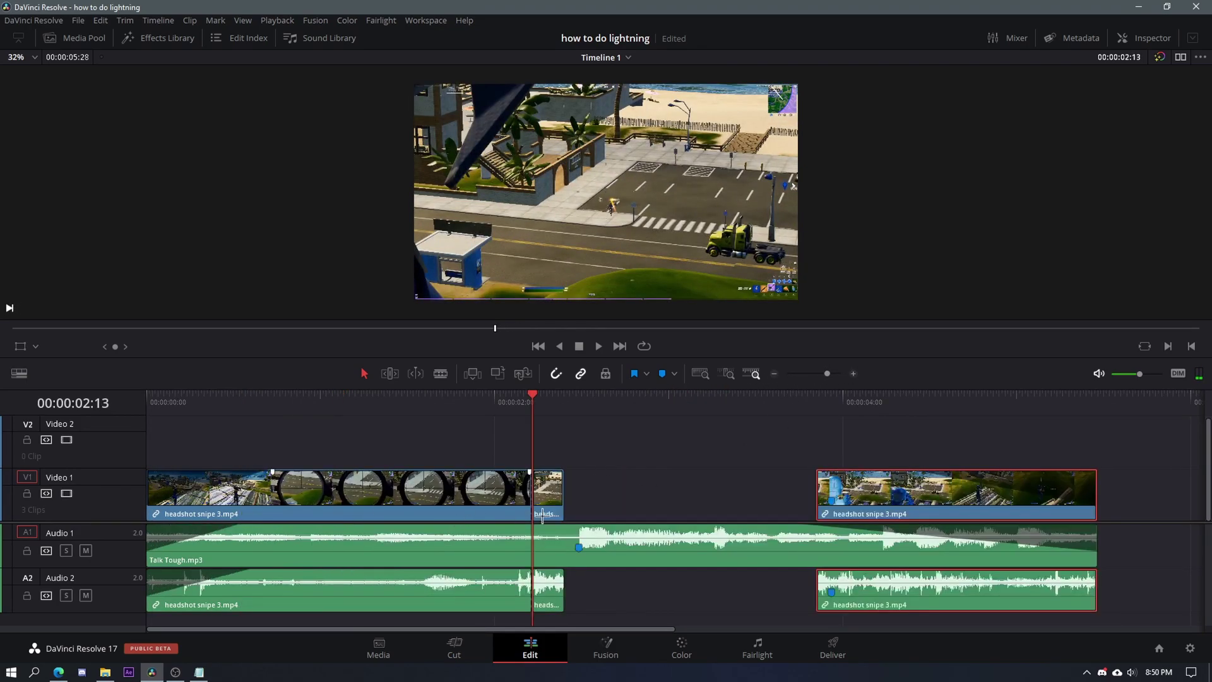
key("ctrl+r")
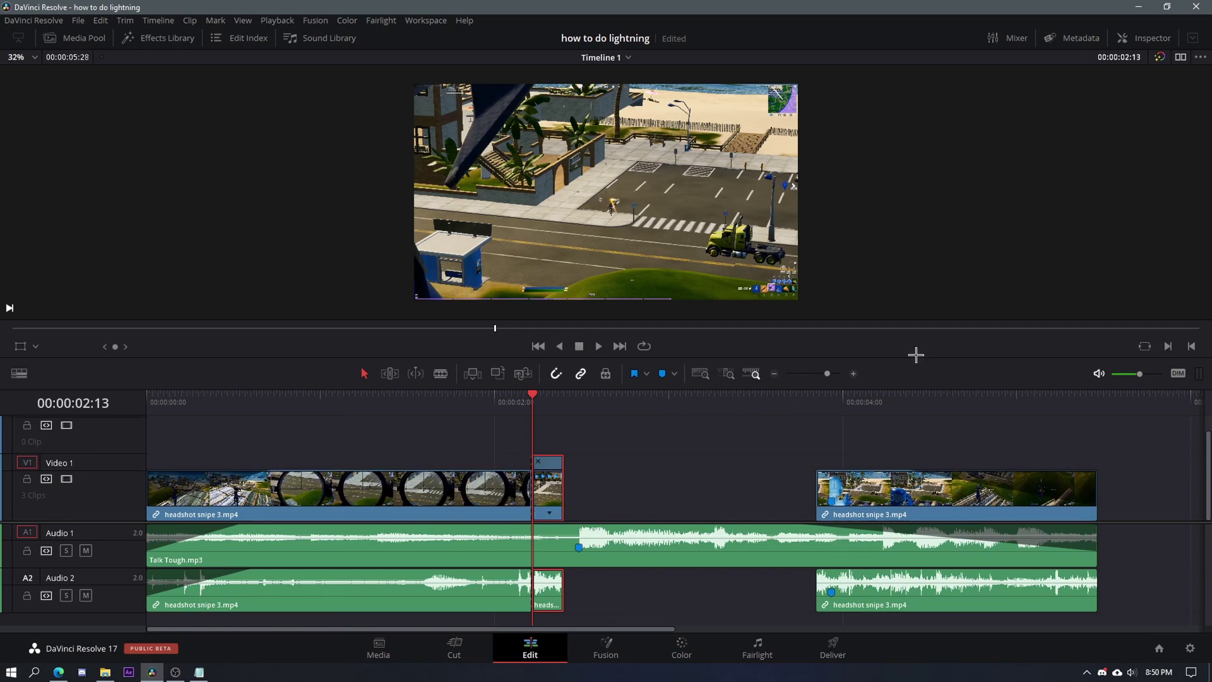
left_click(556, 511)
mouse_move(600, 562)
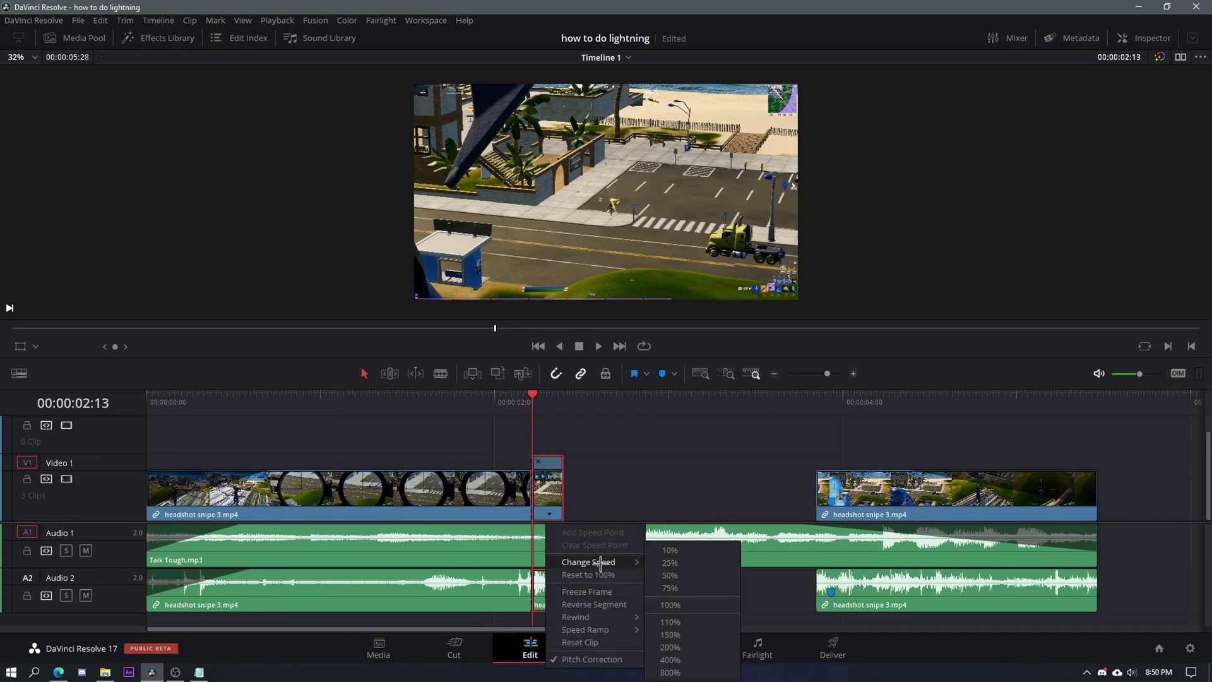
left_click(668, 562)
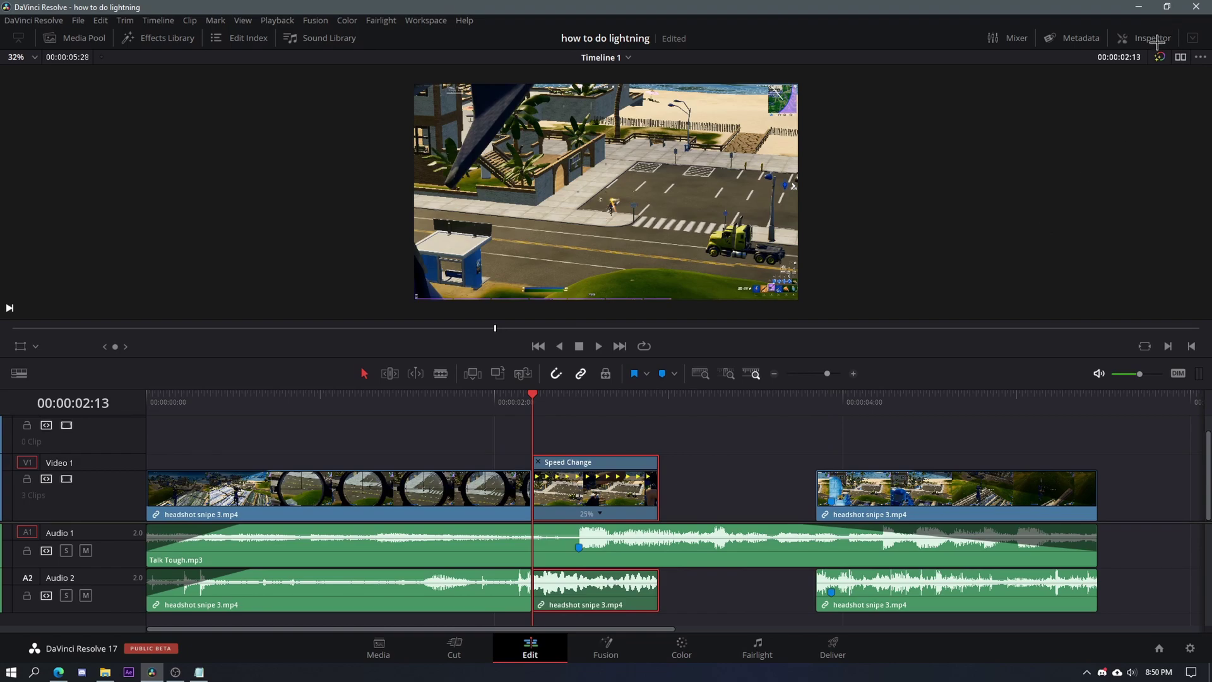
left_click(1153, 38)
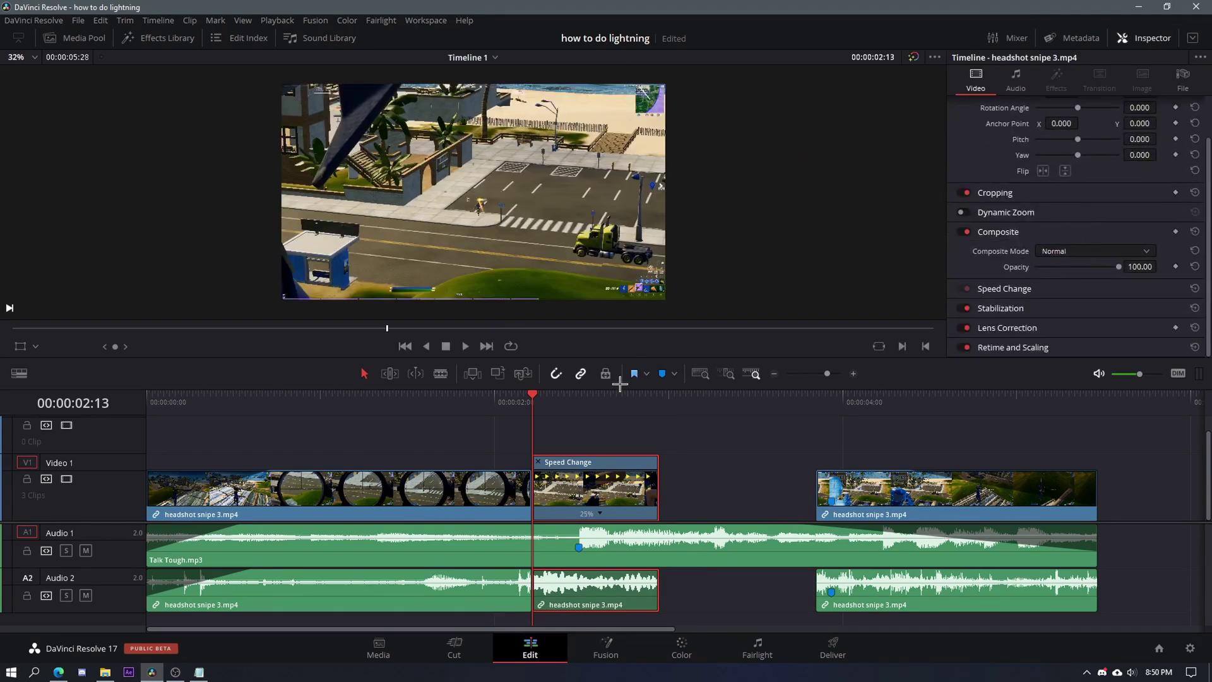
key("ctrl+z")
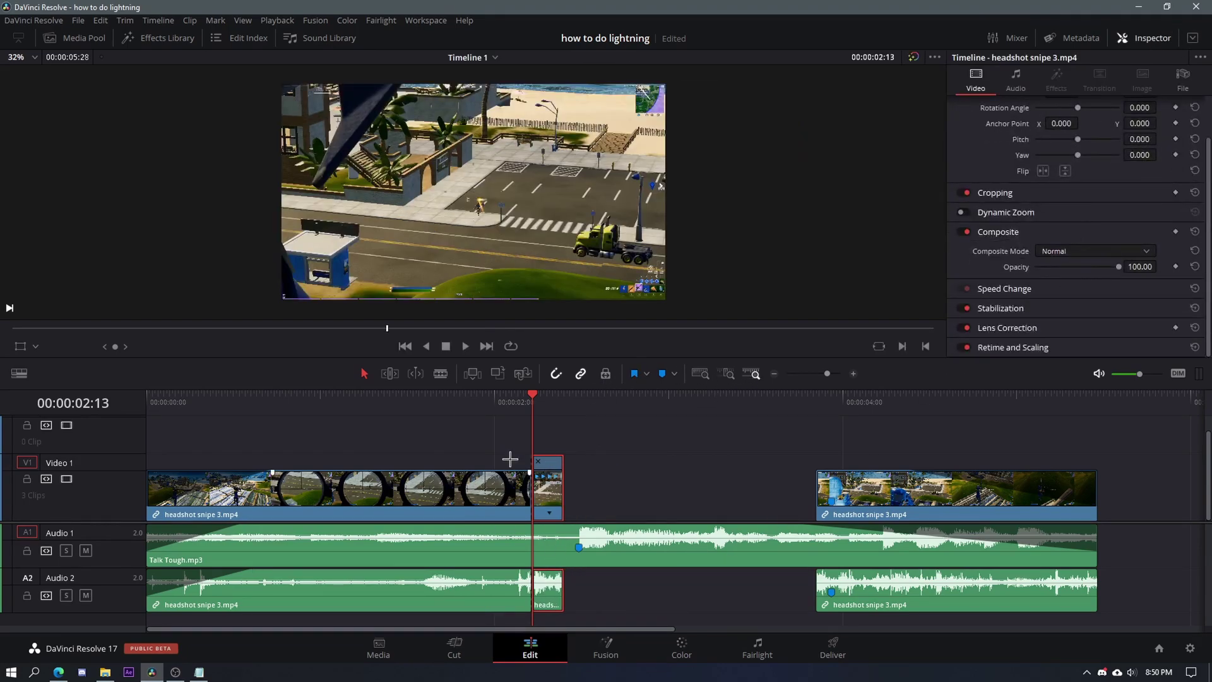
Lock Audio 1 and Audio 2, and set the short middle segment's video speed to 25%.
left_click(27, 595)
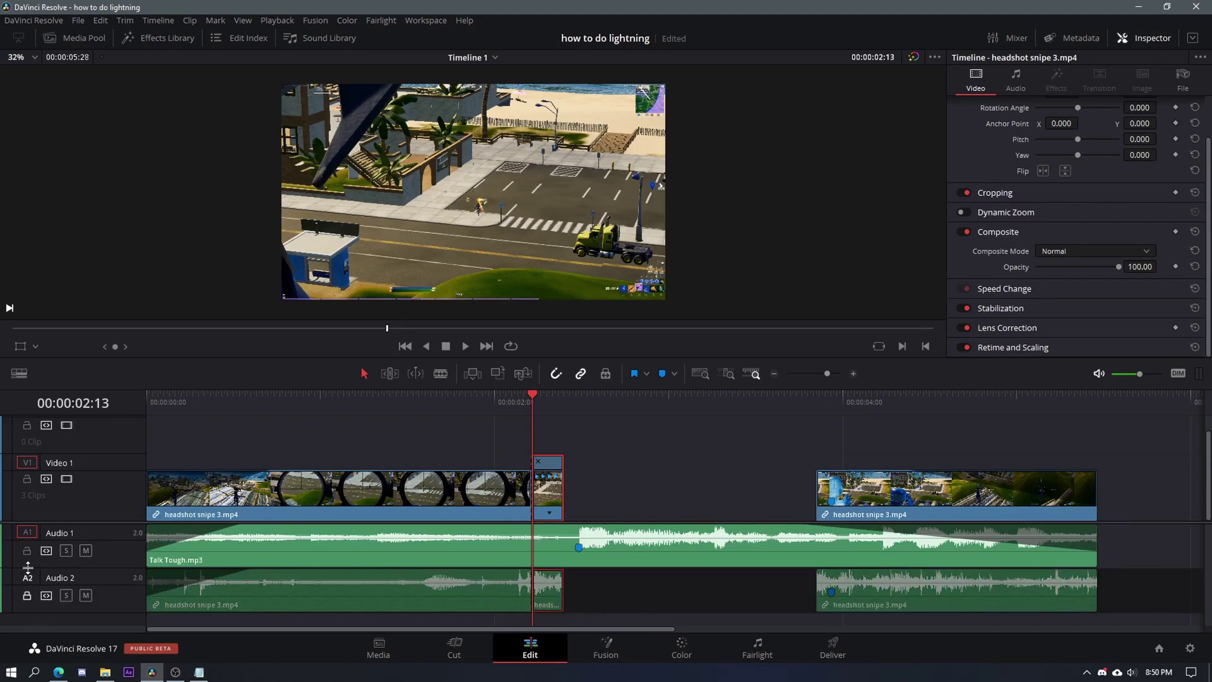
left_click(26, 551)
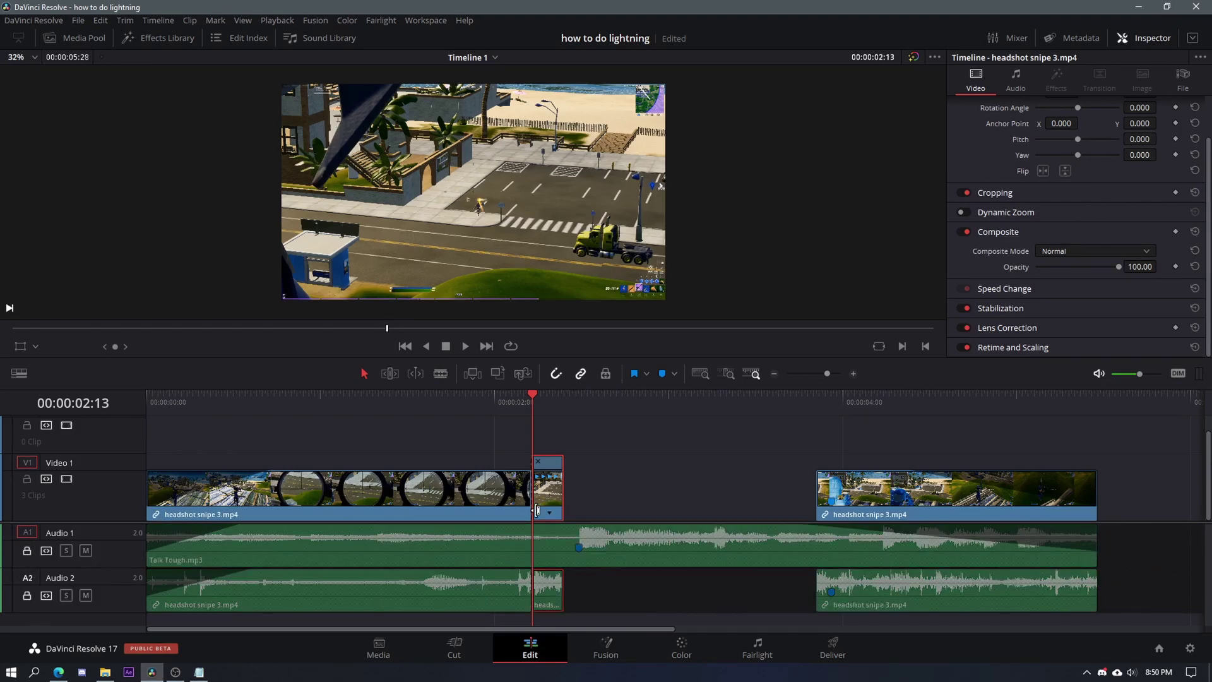
right_click(542, 513)
mouse_move(588, 563)
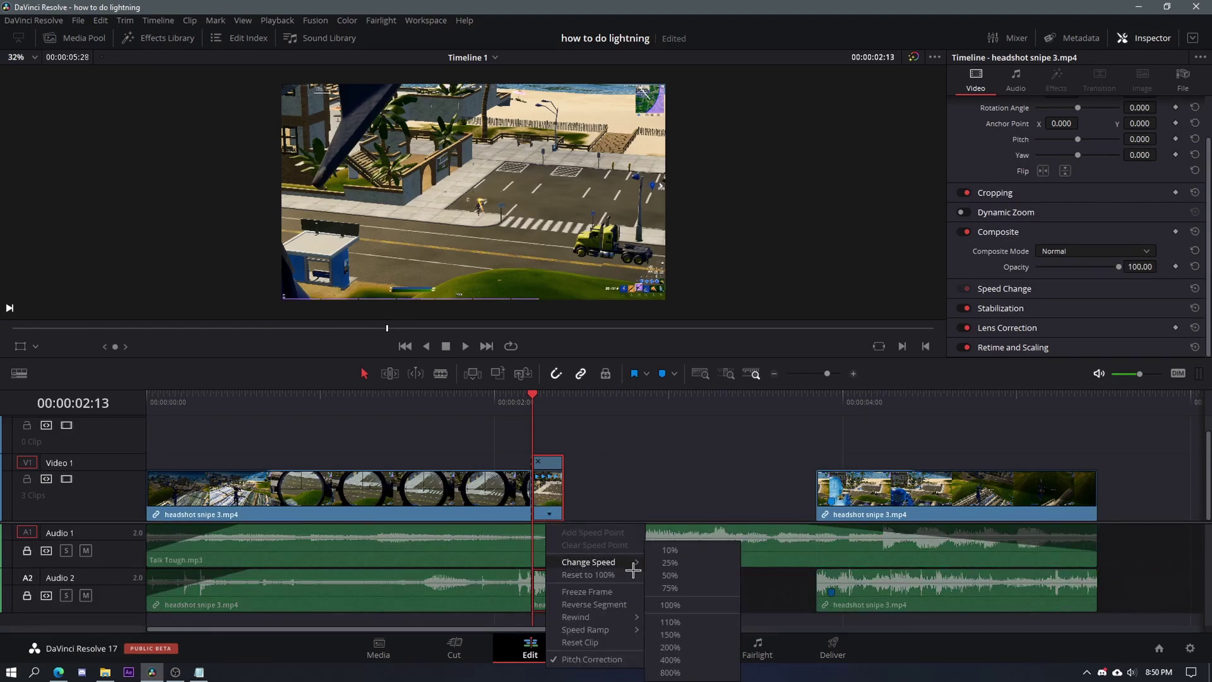
left_click(666, 570)
Set the slowed segment's retime process to Optical Flow in its Retime and Scaling settings.
left_click(1068, 249)
left_click(1019, 260)
left_click(1011, 346)
scroll(1011, 342, "down", 2)
left_click(1073, 315)
left_click(1053, 373)
scroll(982, 314, "down", 1)
Unlock Audio 2 and delete only the slowed segment's audio, with linked selection off.
mouse_move(568, 414)
left_mouse_down()
mouse_move(640, 414)
mouse_move(622, 397)
mouse_move(533, 408)
mouse_move(562, 411)
left_mouse_up()
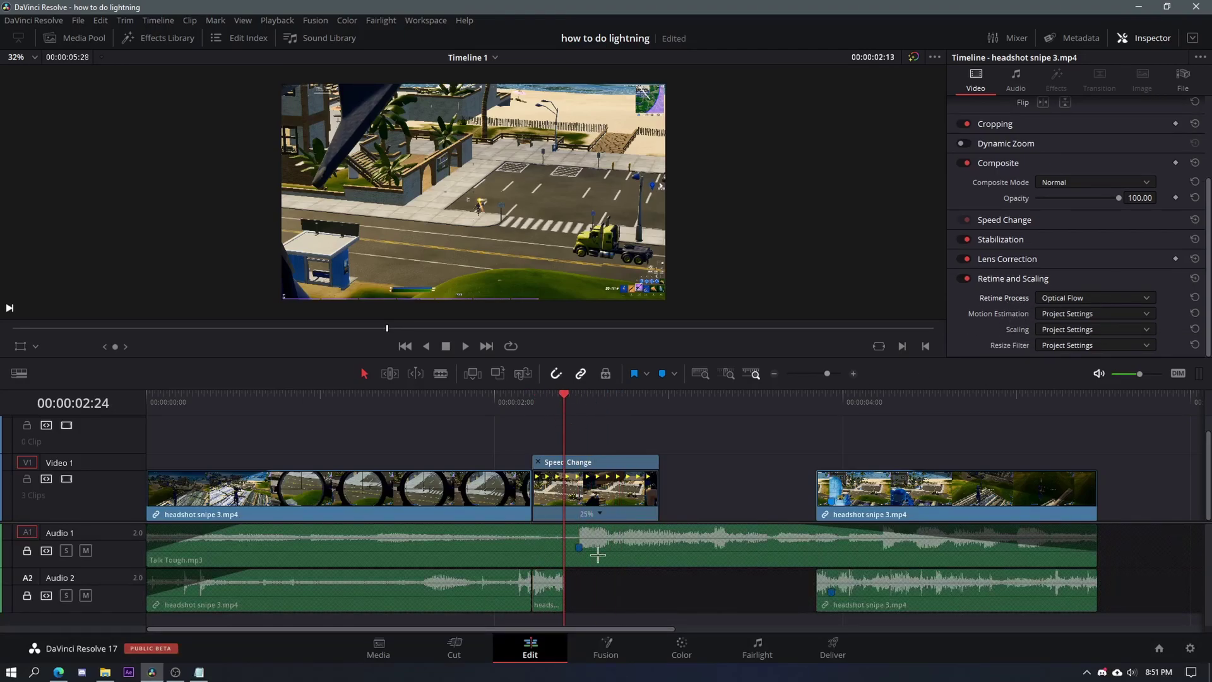
left_click(27, 595)
left_click(548, 592)
key("Delete")
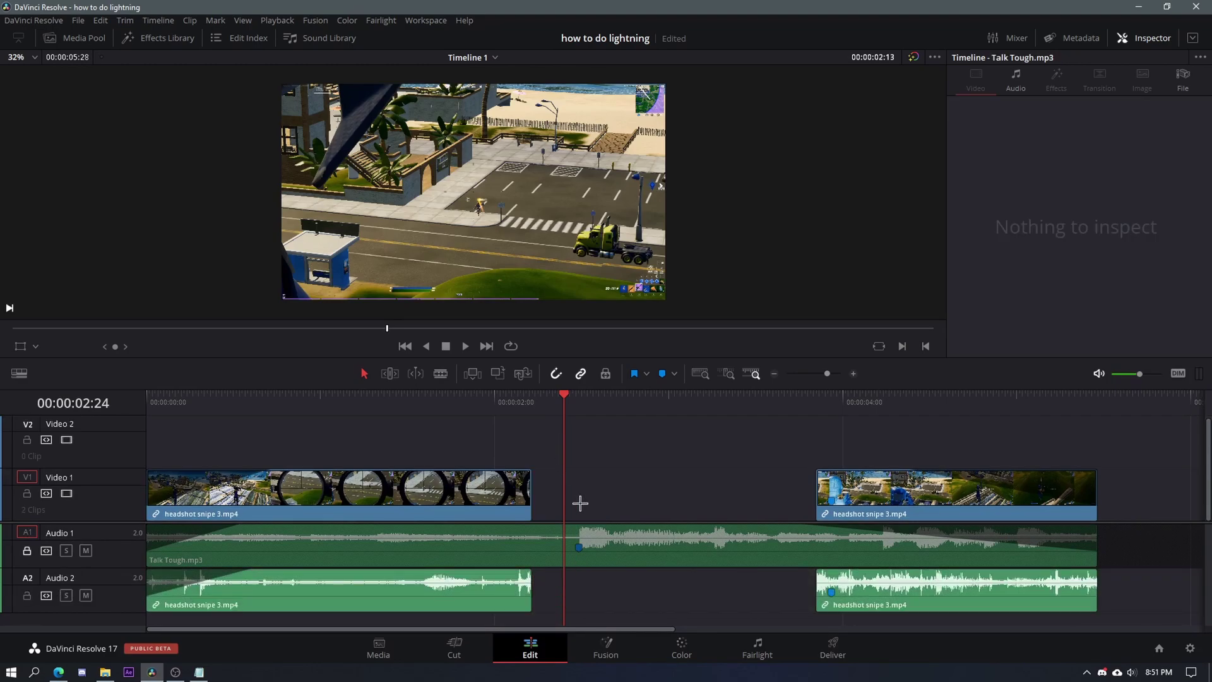
key("ctrl+z")
left_click(534, 586)
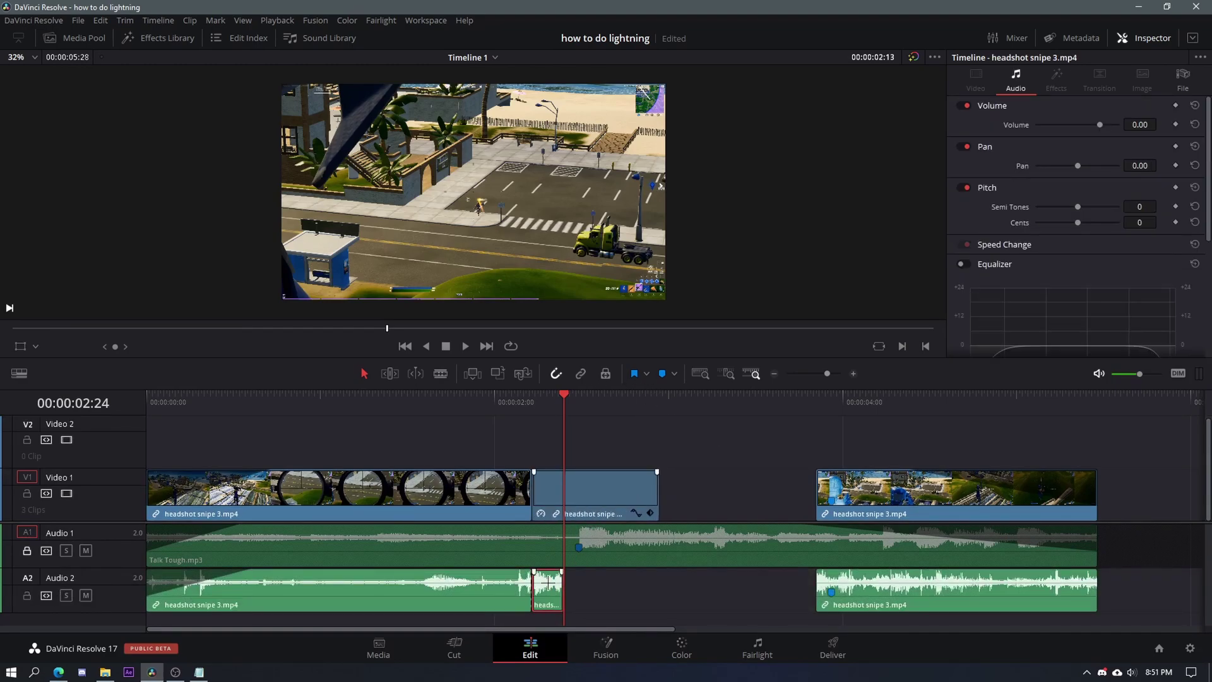
key("Delete")
Move the last headshot segment back against the end of the slowed segment and preview the join.
left_click_drag(523, 403, 598, 409)
left_click_drag(934, 502, 726, 497)
left_click(549, 430)
left_click_drag(529, 411, 657, 411)
left_click(666, 481)
left_click(593, 487)
key("Right")
key("Right")
left_click(689, 495)
key("space")
left_click(658, 399)
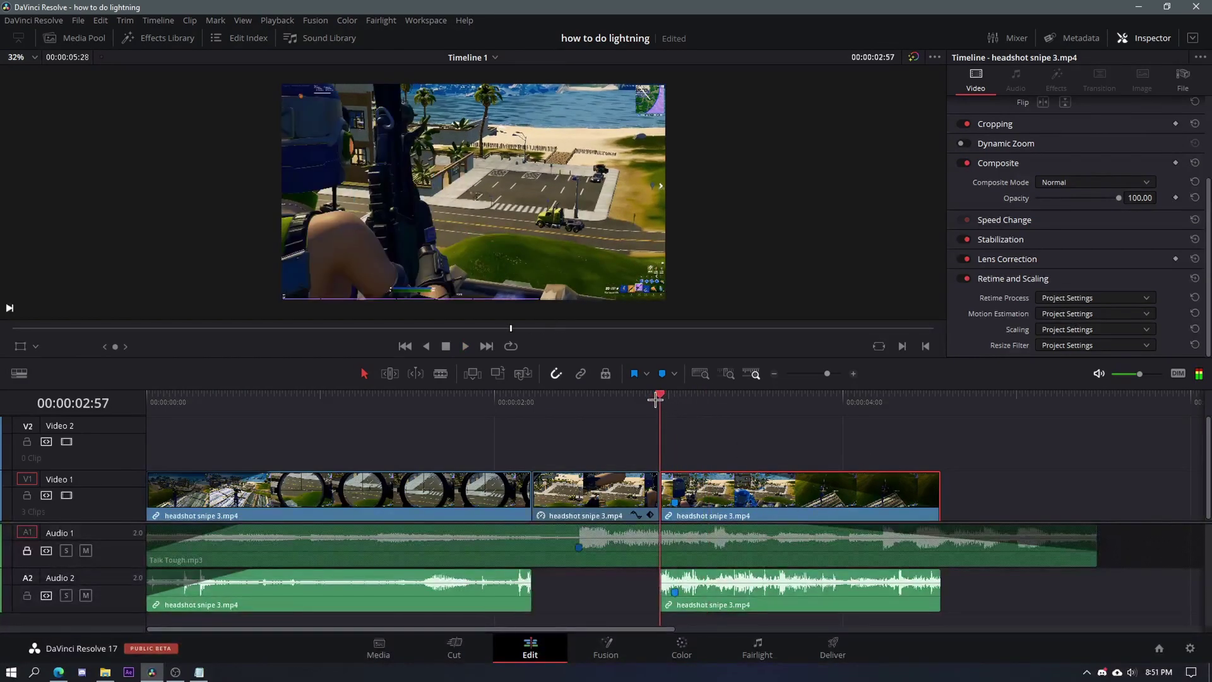
Split the last headshot segment's video and audio at its marker, 00:00:03:02.
key("Right")
key("Right")
key("Right")
key("Right")
key("Right")
key("Right")
key("Right")
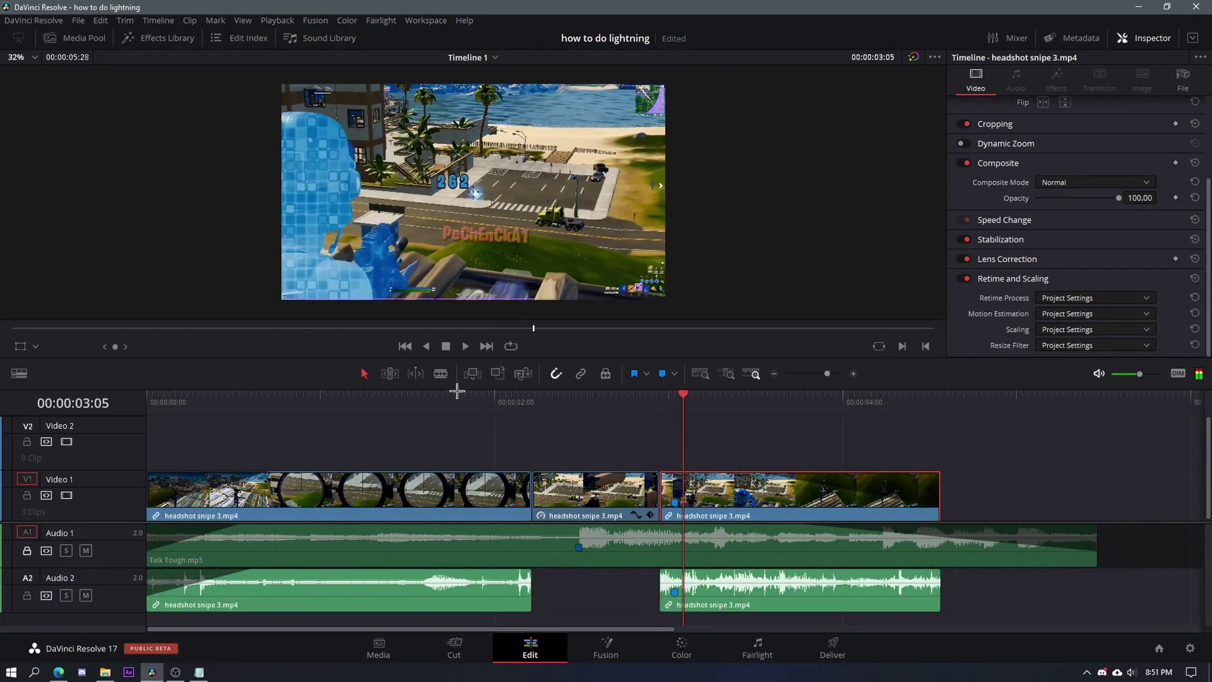
key("Left")
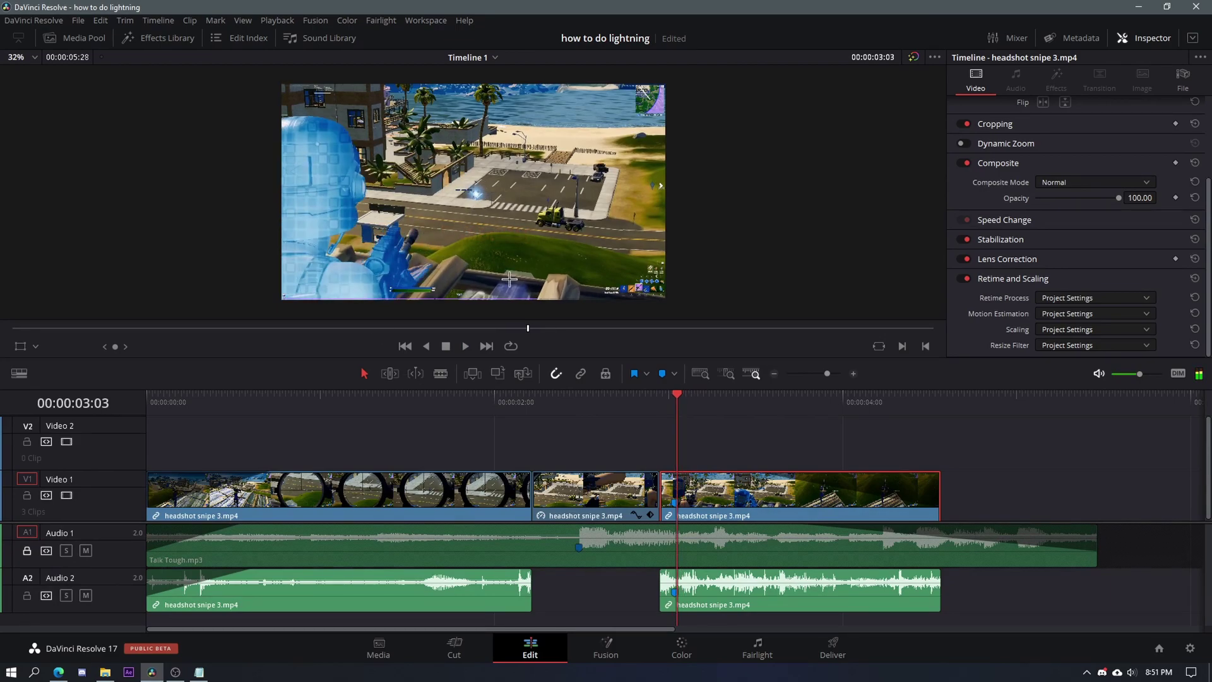
key("Left")
key("Left")
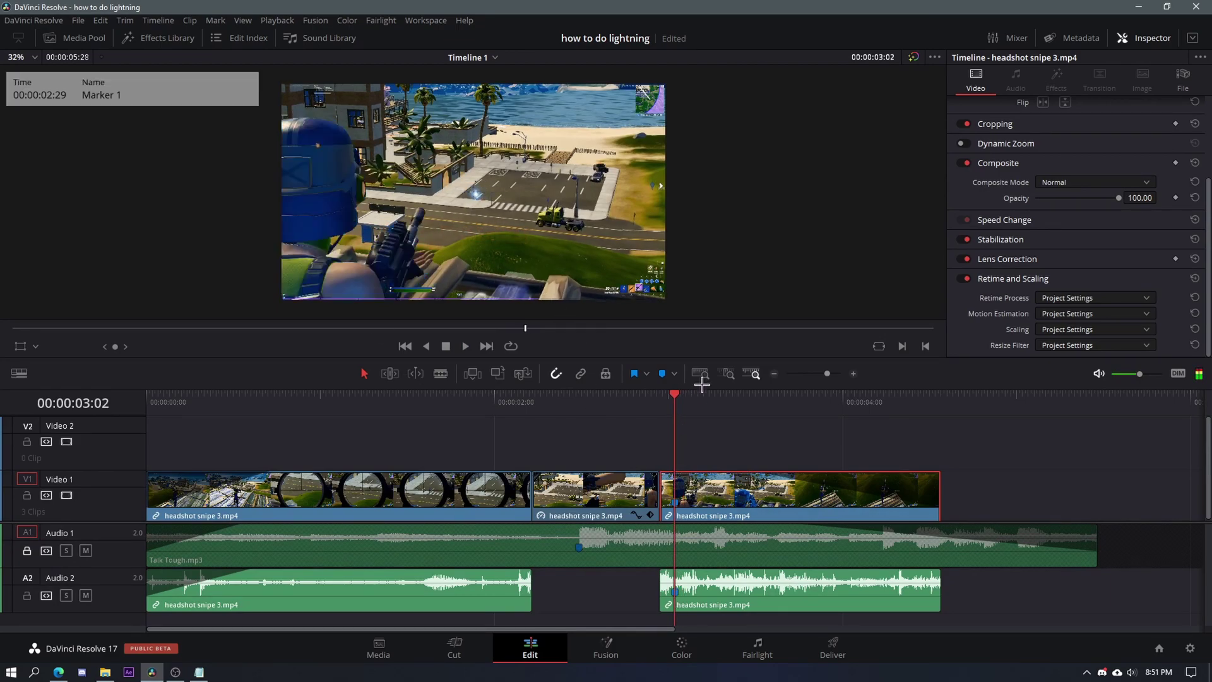
key("Right")
left_click(684, 588, "ctrl")
key("ctrl+b")
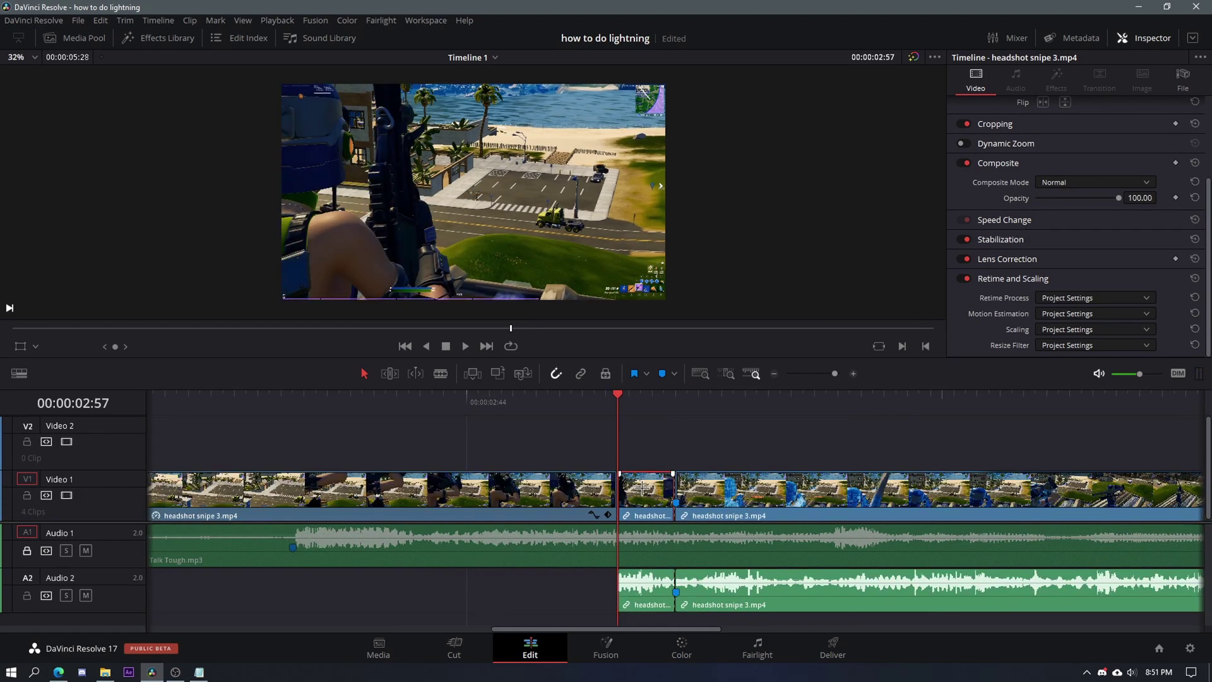
Set the short segment before the marker to 200% speed and delete its audio.
key("ctrl+r")
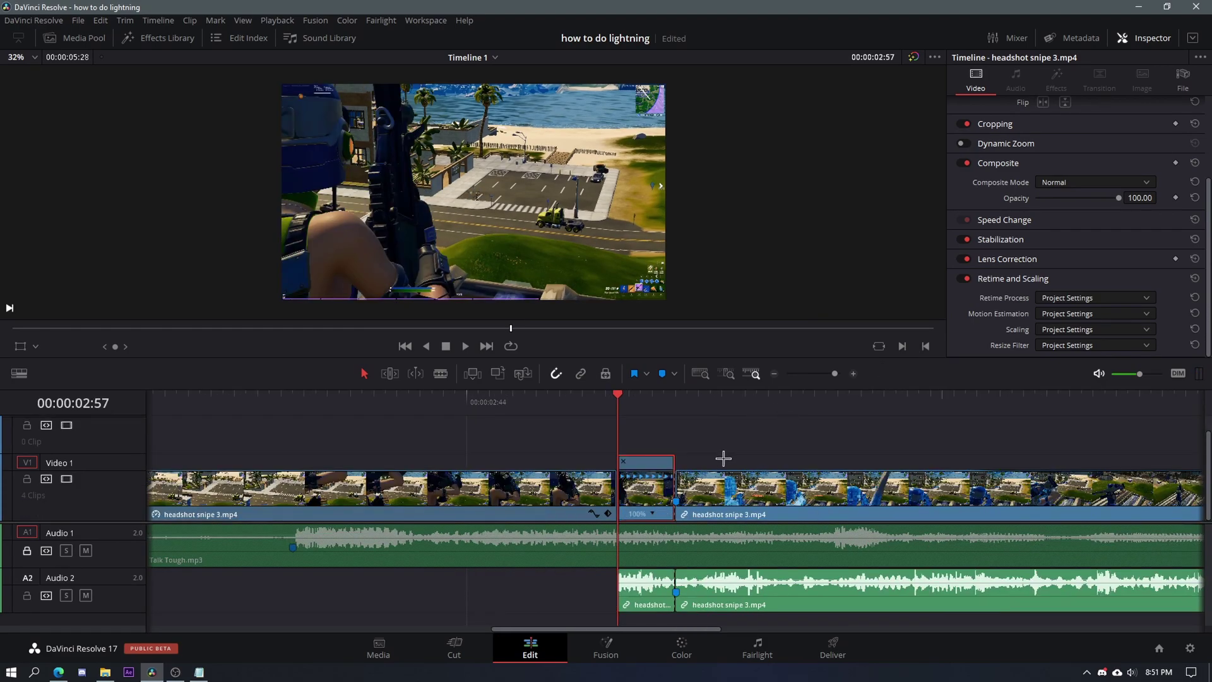
left_click(652, 513)
mouse_move(695, 562)
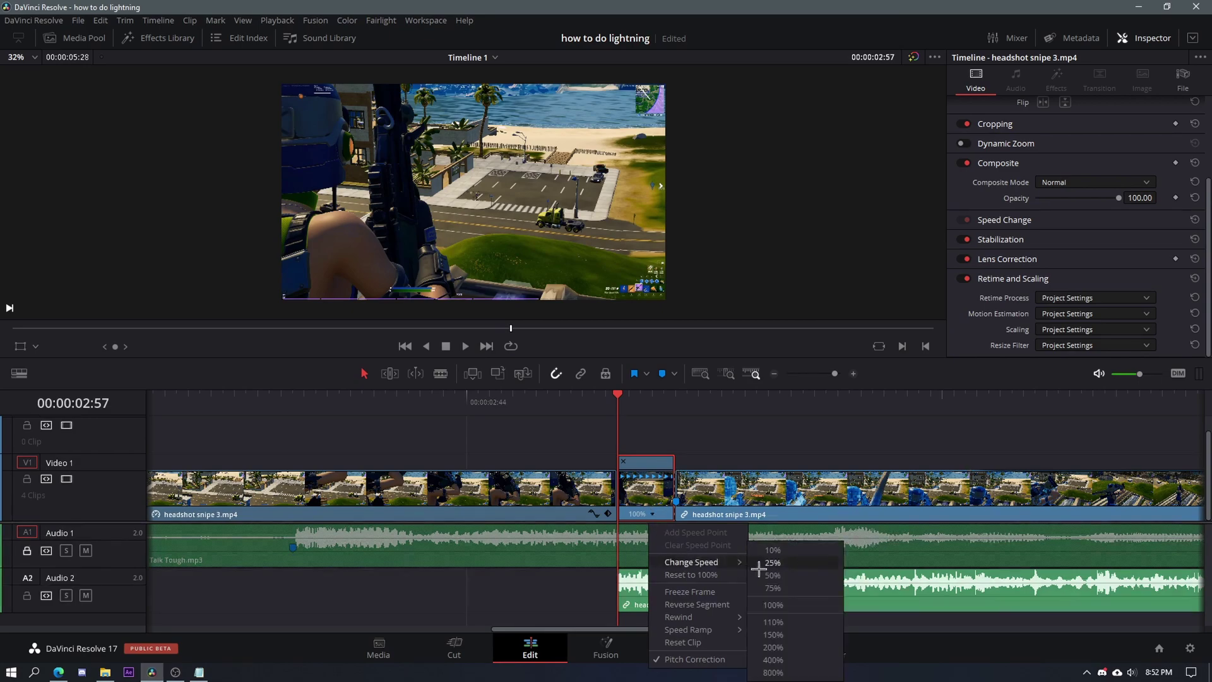
left_click(773, 646)
left_click(644, 596)
key("Delete")
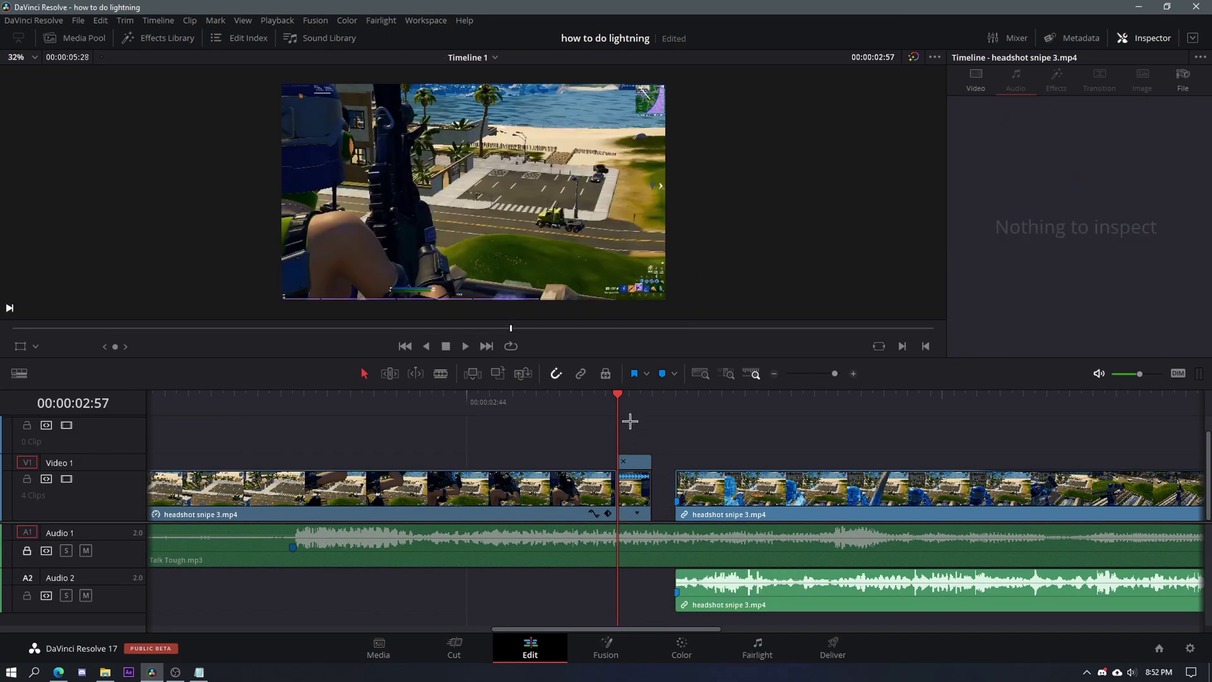
Close the gap by moving the last headshot segment against the end of the sped-up segment.
left_click(701, 482)
left_click_drag(701, 483, 678, 483)
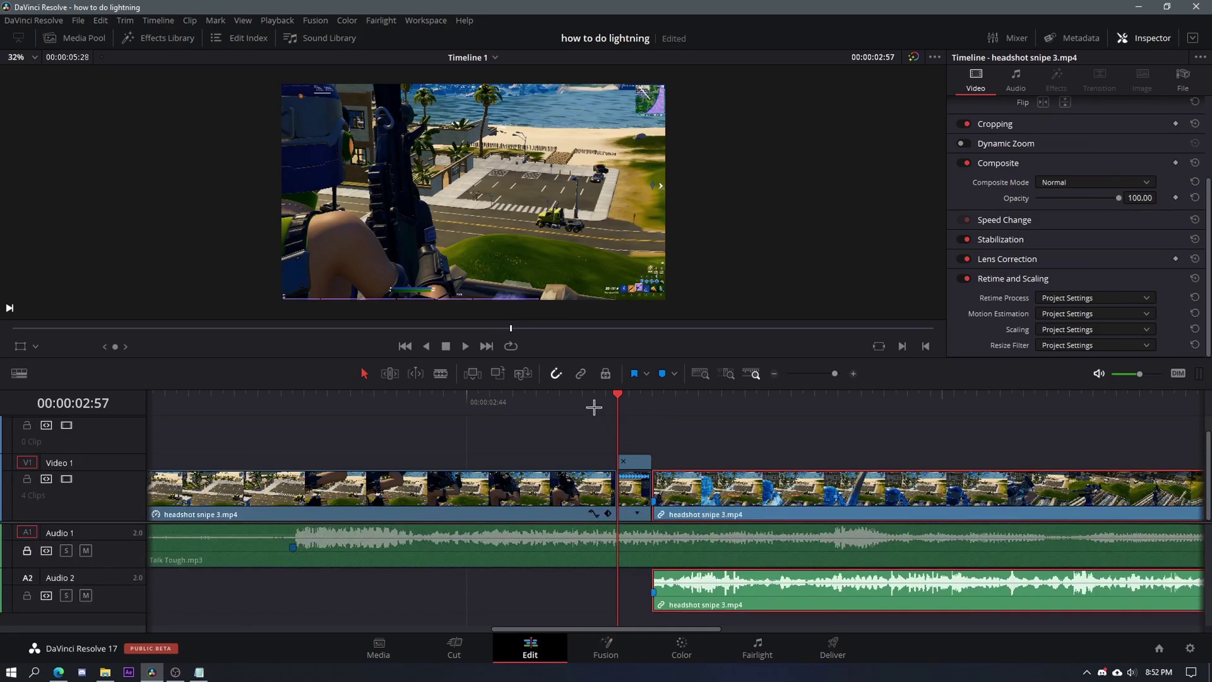
left_click(559, 398)
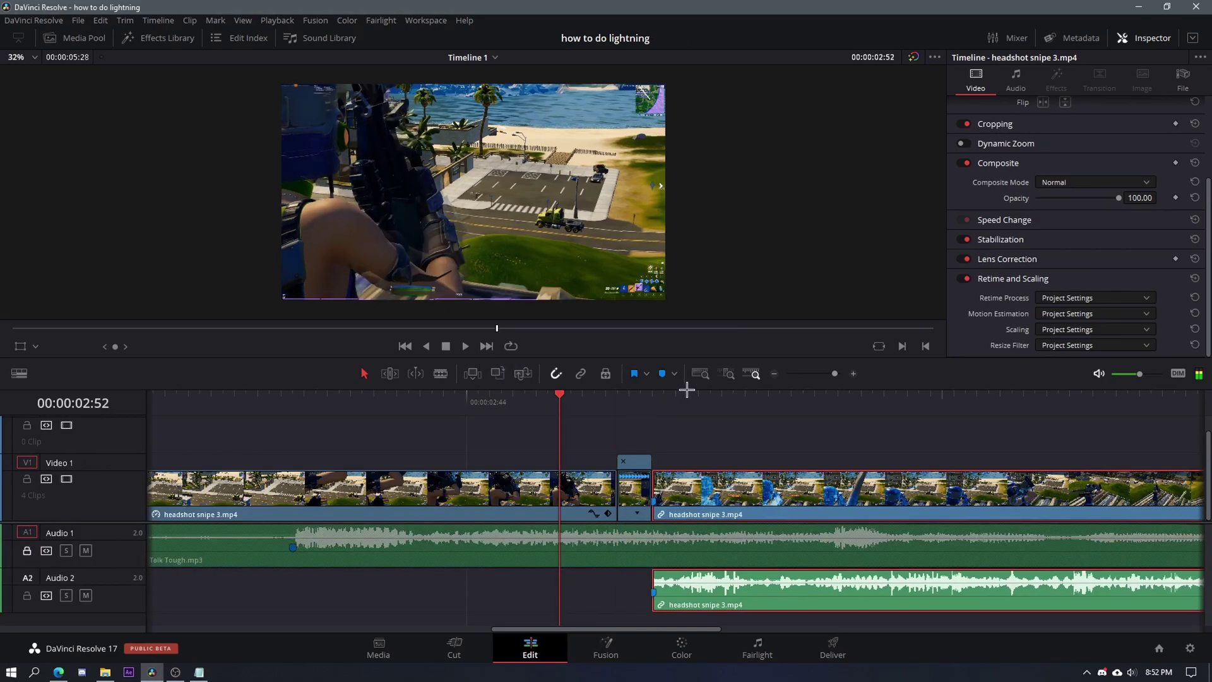
Show the retime controls on the last headshot segment and add a speed point at 00:00:03:53.
left_click(819, 373)
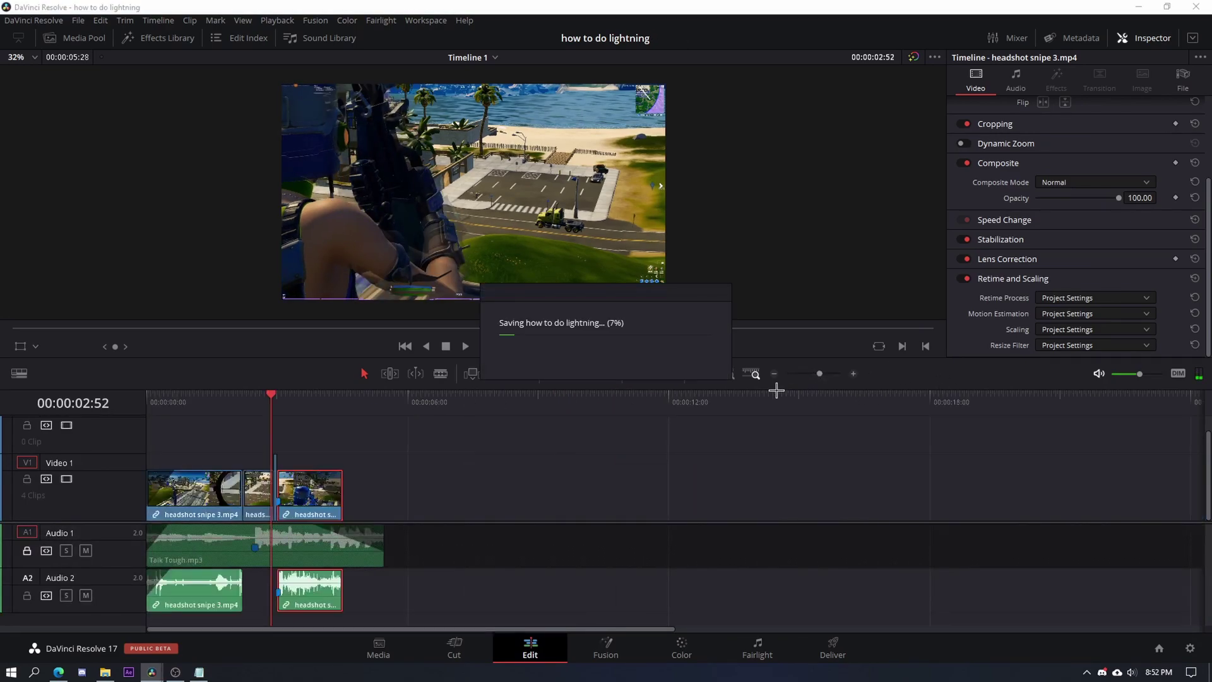
left_click(852, 374)
left_click(853, 373)
left_click_drag(691, 407, 822, 407)
key("ctrl+r")
left_click(807, 514)
left_click(820, 530)
Slow the last headshot segment to 50% before its speed point and set its retime process to Optical Flow.
left_click(762, 512)
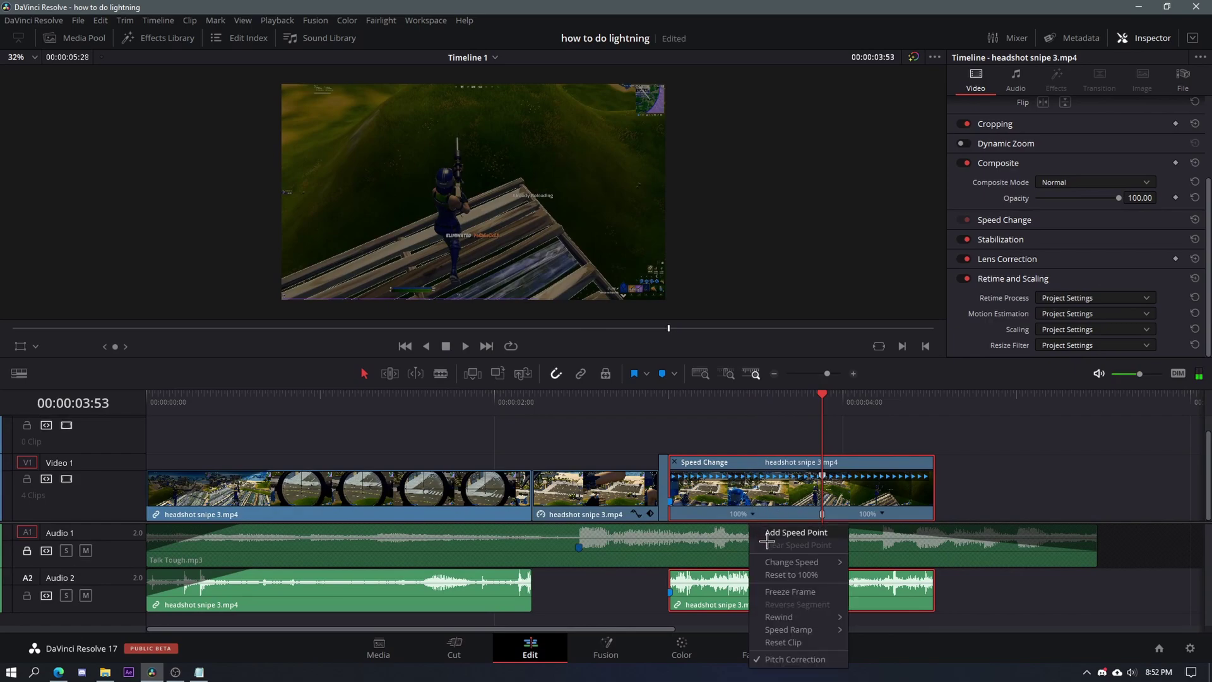
left_click(865, 570)
left_click(1106, 302)
left_click(1074, 356)
Set the retime process of the two sped-up segments before the last one to Optical Flow and save the project.
left_click(625, 478)
left_click(663, 480)
left_click(1042, 298)
left_click(1051, 352)
key("ctrl+s")
Play back the speed ramp and delete the last headshot segment's audio from Audio 2.
left_click(494, 402)
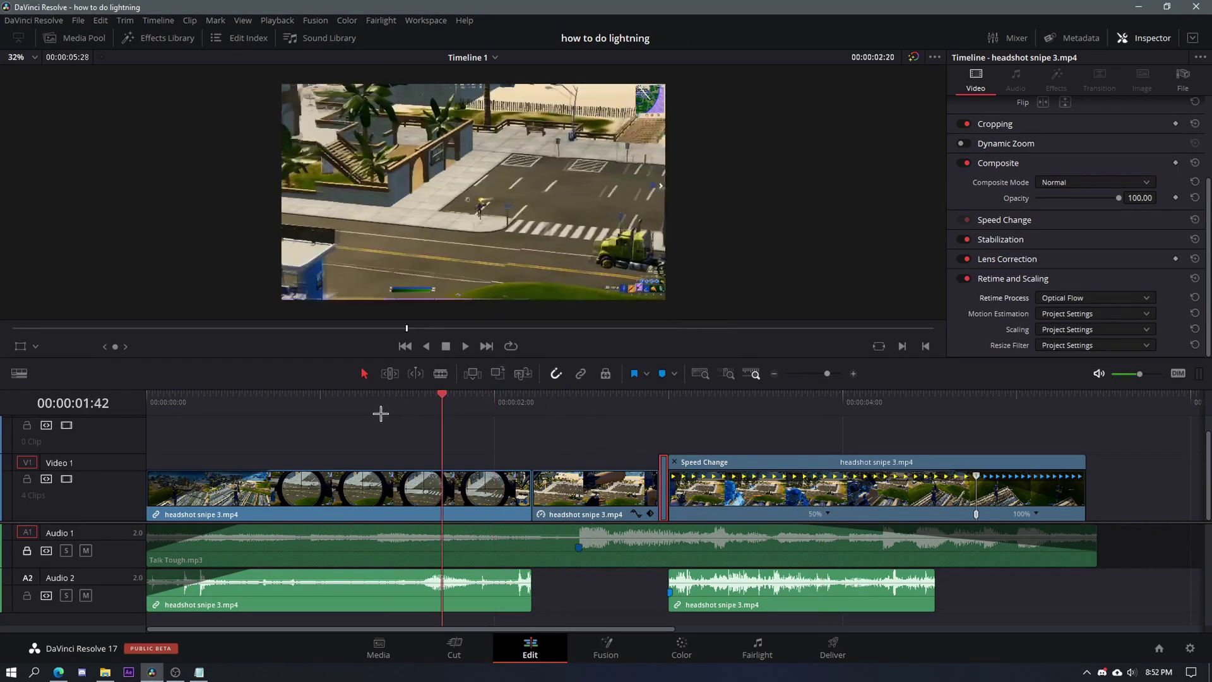
left_click(382, 407)
key("space")
key("space")
left_click_drag(500, 398, 779, 412)
left_click(811, 577)
key("Delete")
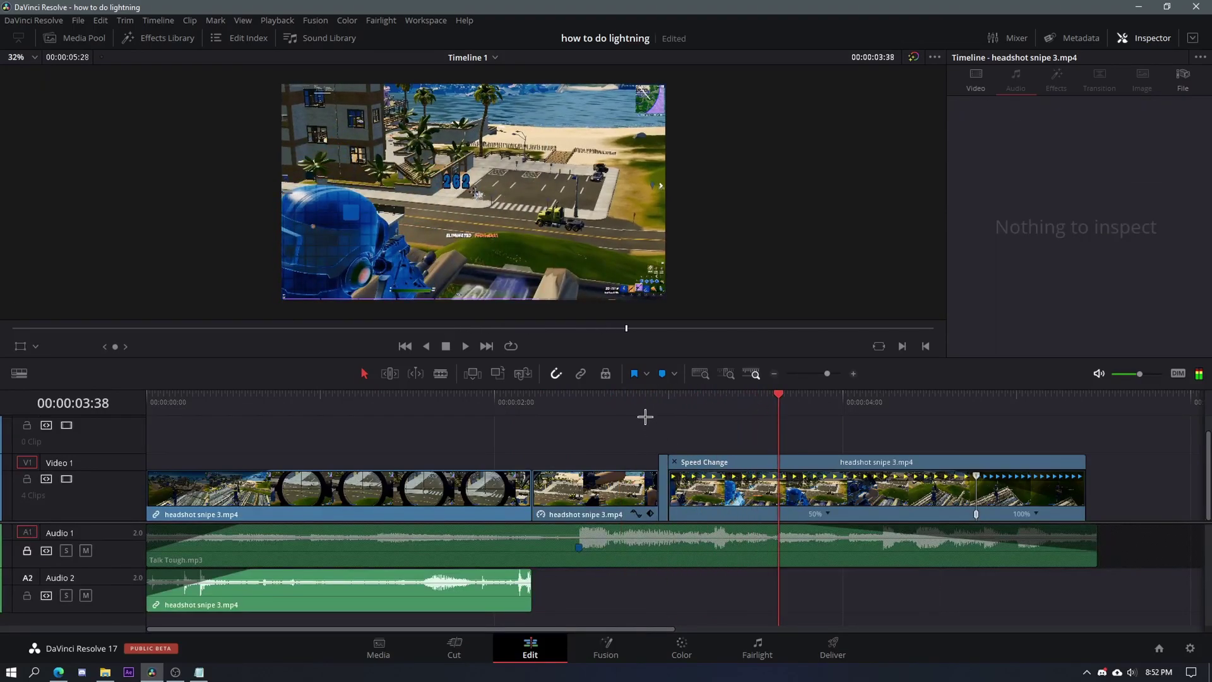
Replay the transition into the last headshot segment and hide that segment's retime controls.
left_click_drag(615, 412, 411, 416)
key("space")
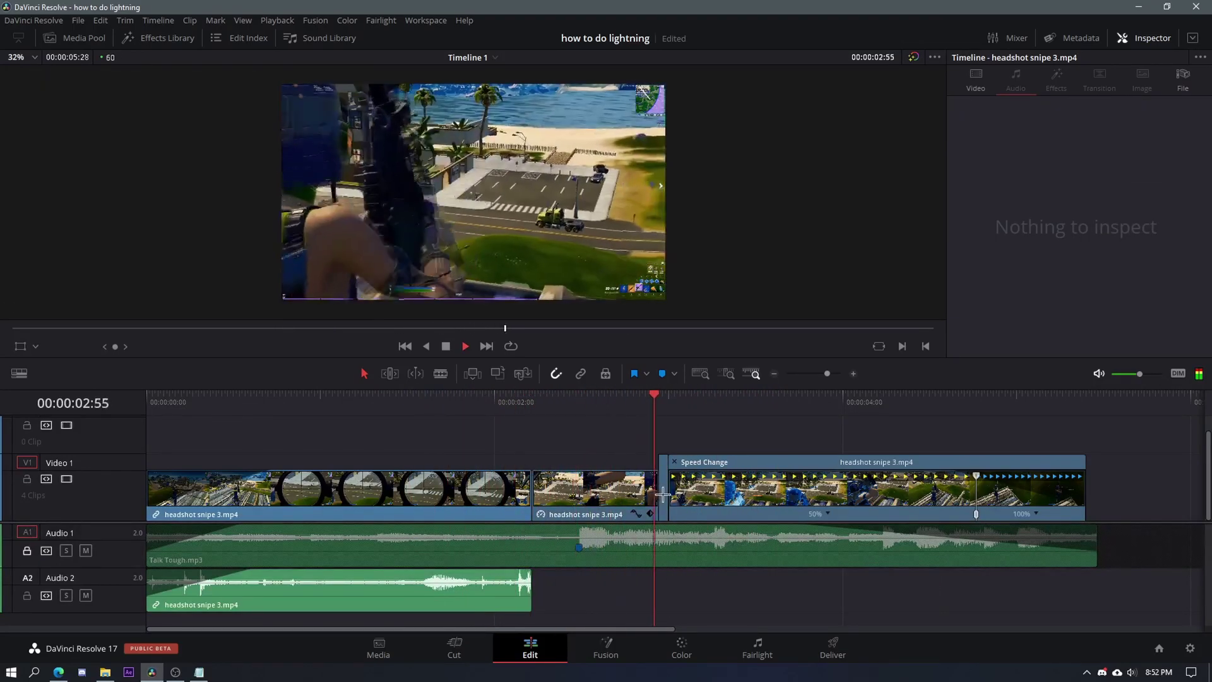
left_click_drag(660, 393, 675, 390)
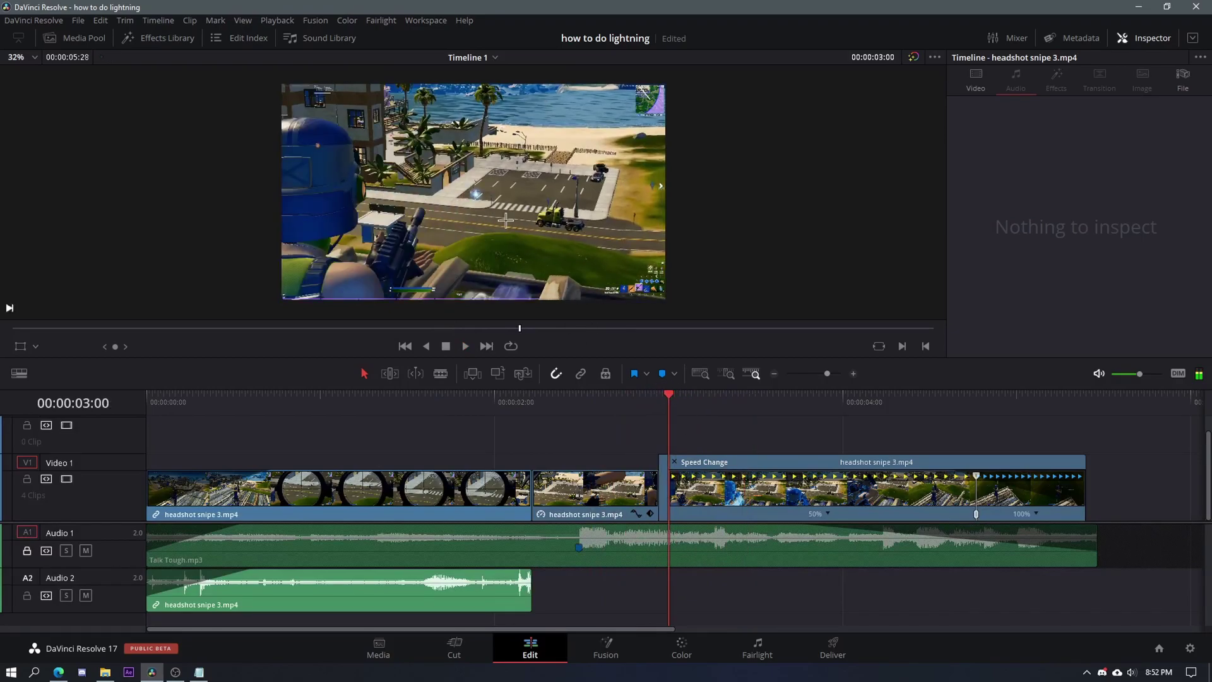
left_click(676, 461)
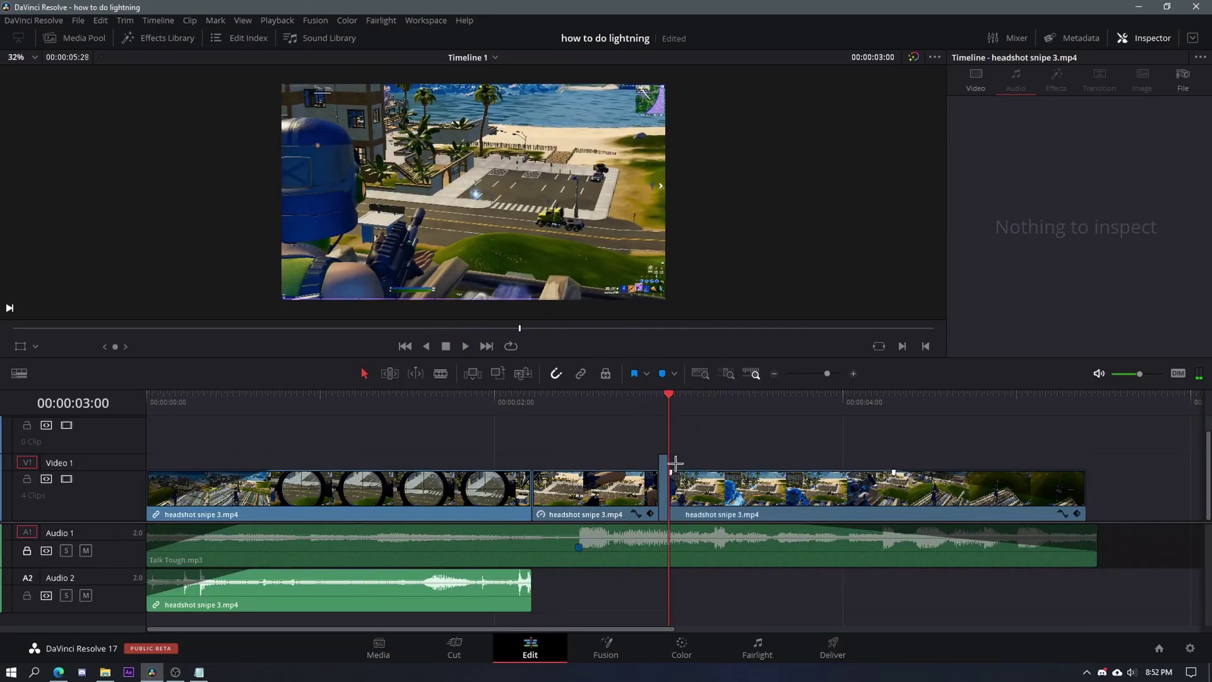
Trim about 42 frames off the start of the first headshot segment, video and audio together.
left_click(851, 373)
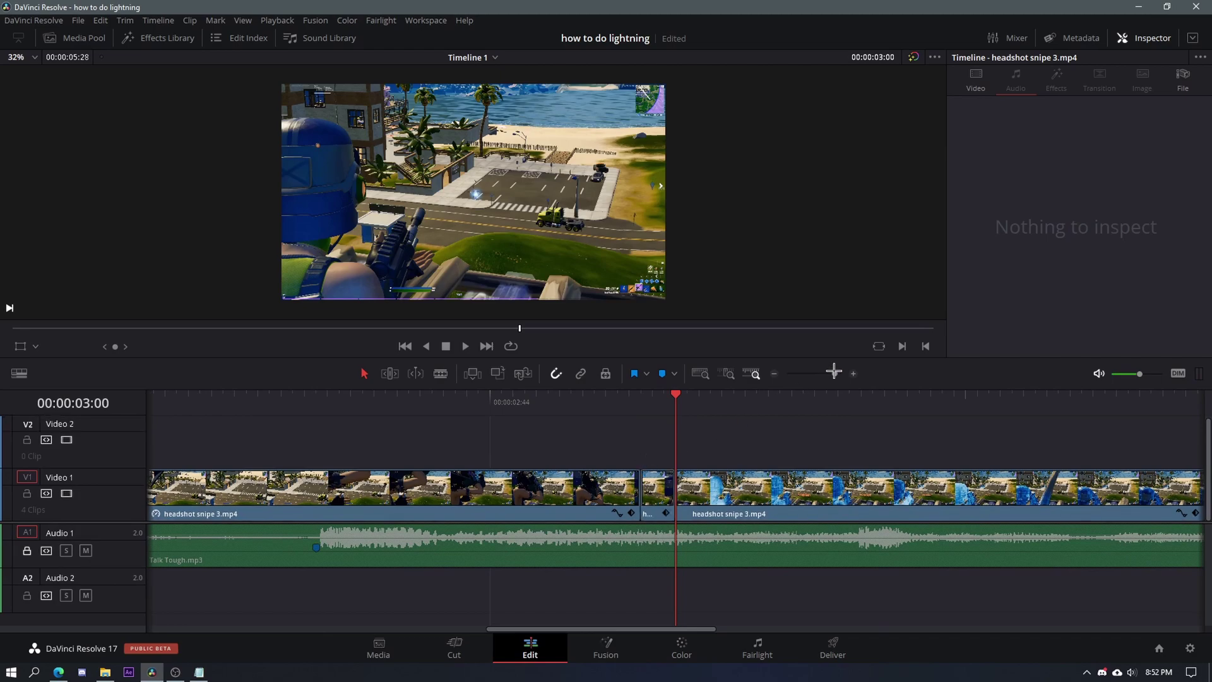
left_click_drag(834, 373, 825, 373)
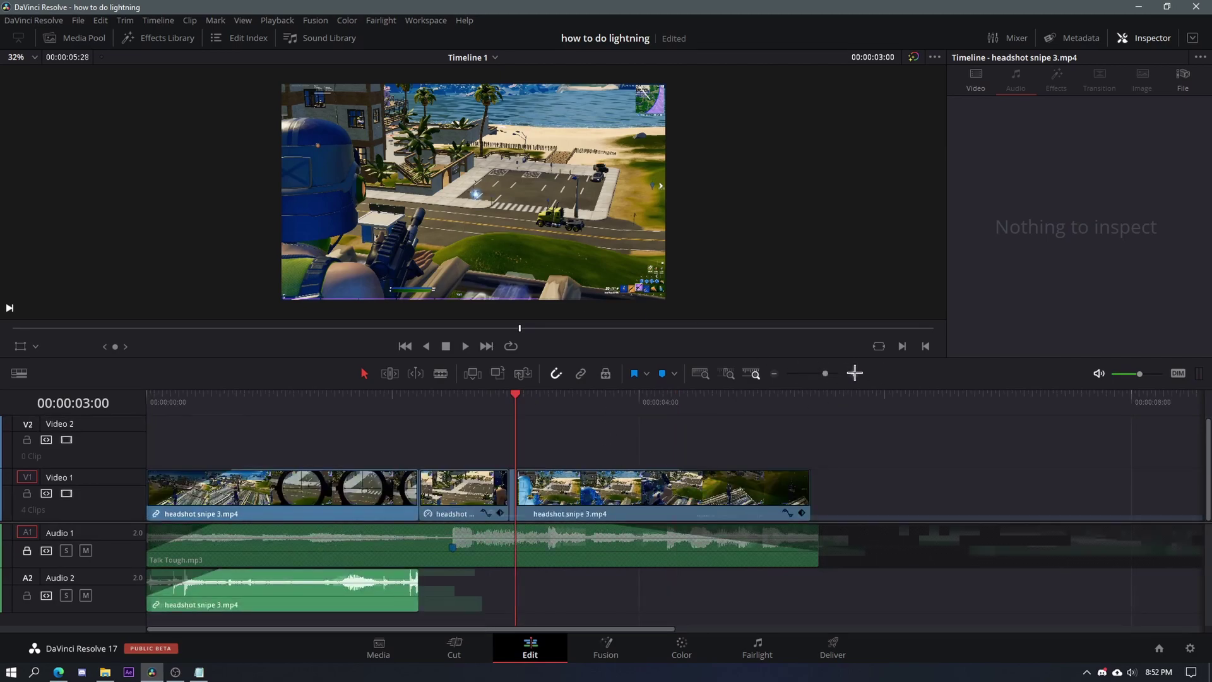
left_click(853, 373)
left_click(705, 481)
left_click_drag(429, 440, 748, 496)
left_click(815, 373)
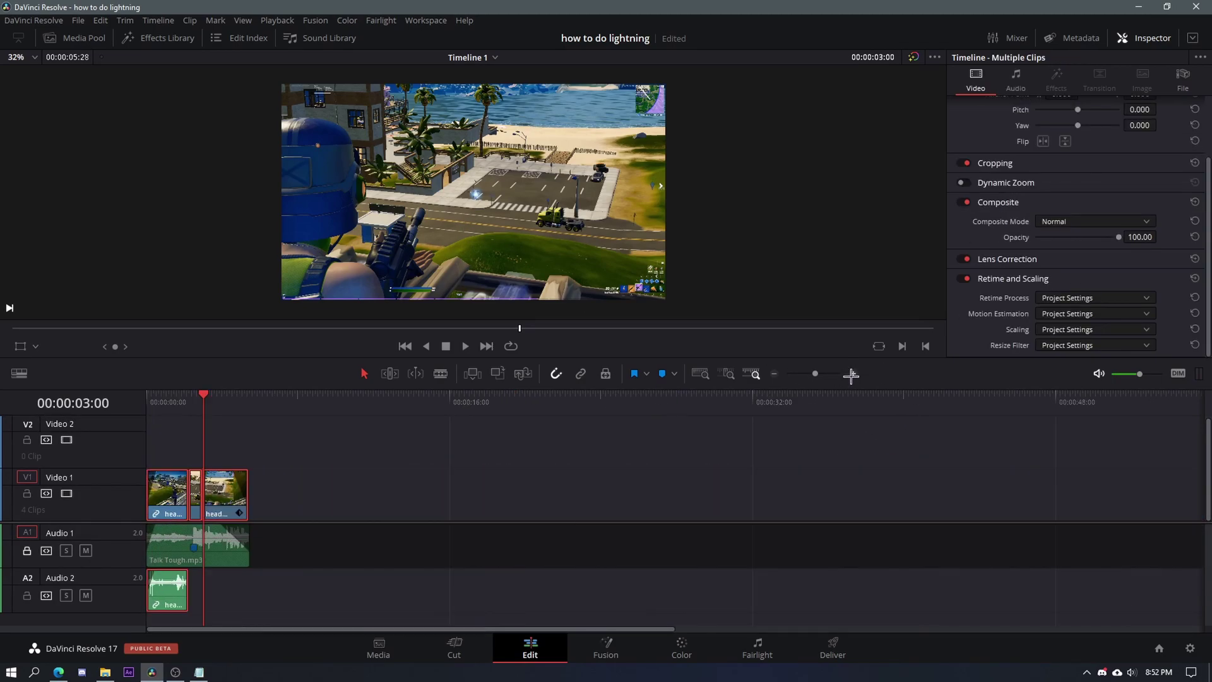
left_click(849, 375)
left_click(858, 373)
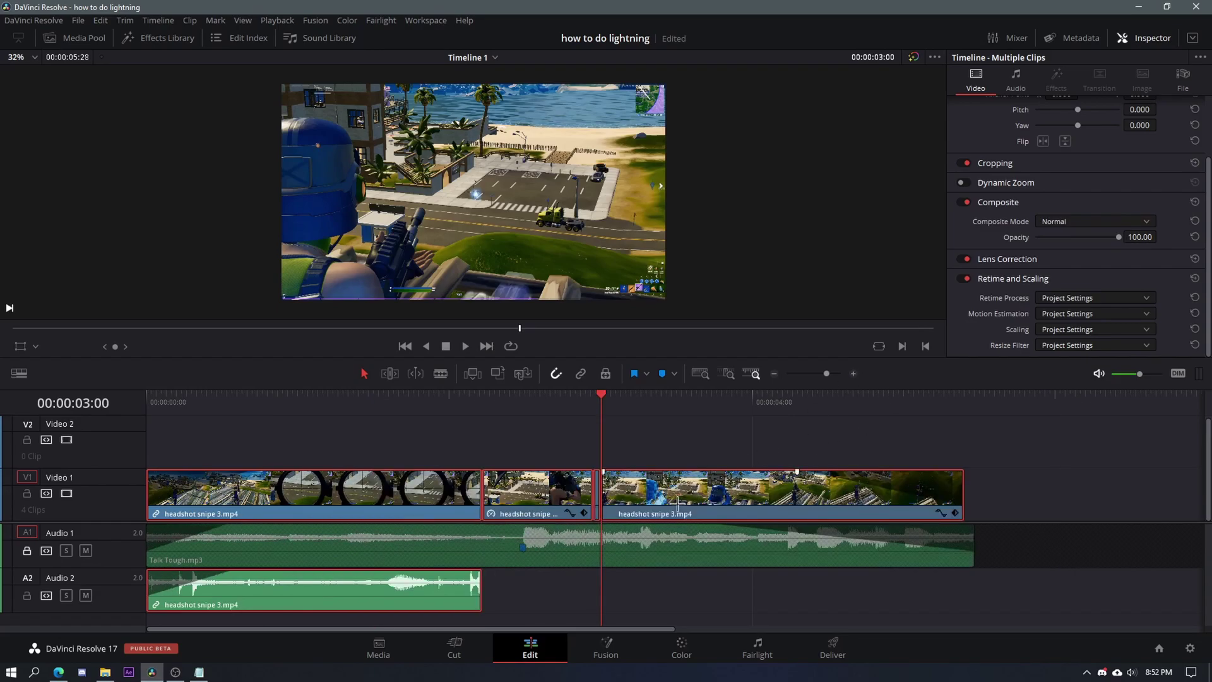
left_click(646, 441)
left_click_drag(405, 425, 660, 485)
left_click(149, 584, "ctrl")
left_click_drag(147, 588, 254, 584)
Shift all the headshot segments earlier so the last one starts at the music marker, 00:00:02:29, and save the project.
mouse_move(659, 496)
left_mouse_down()
mouse_move(612, 498)
mouse_move(641, 497)
left_mouse_up()
key("ctrl+z")
left_click_drag(490, 439, 671, 503)
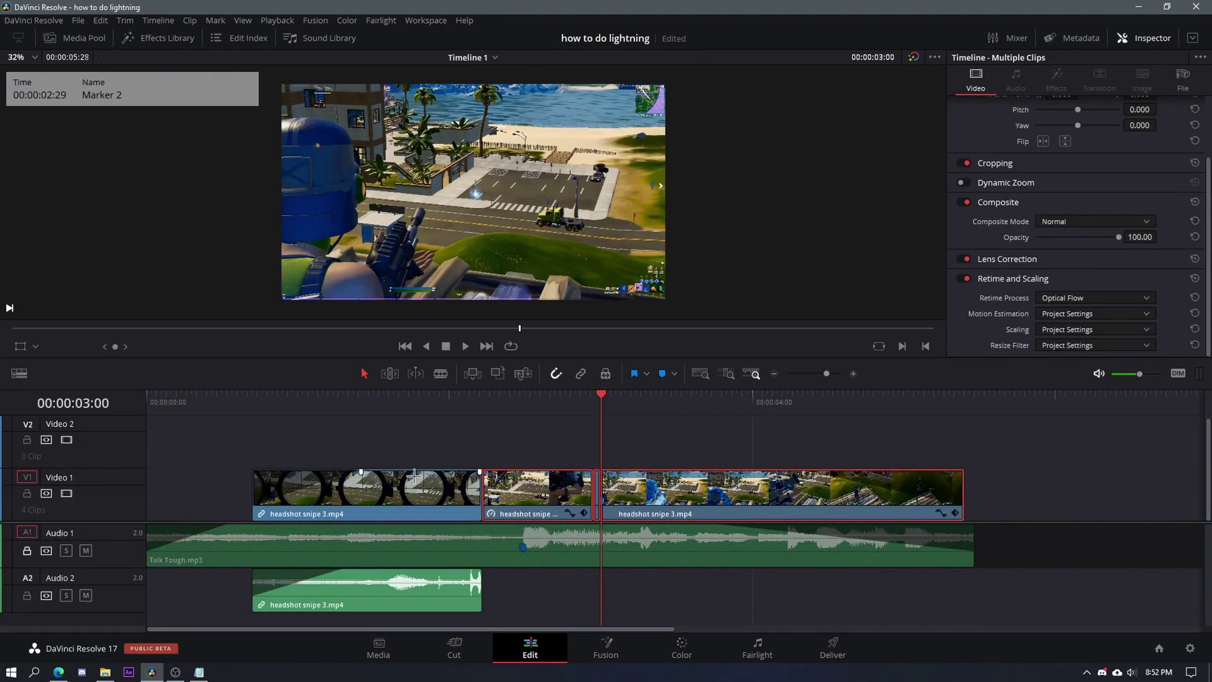
scroll(530, 493, "up", 2)
left_click(820, 374)
key("ctrl+s")
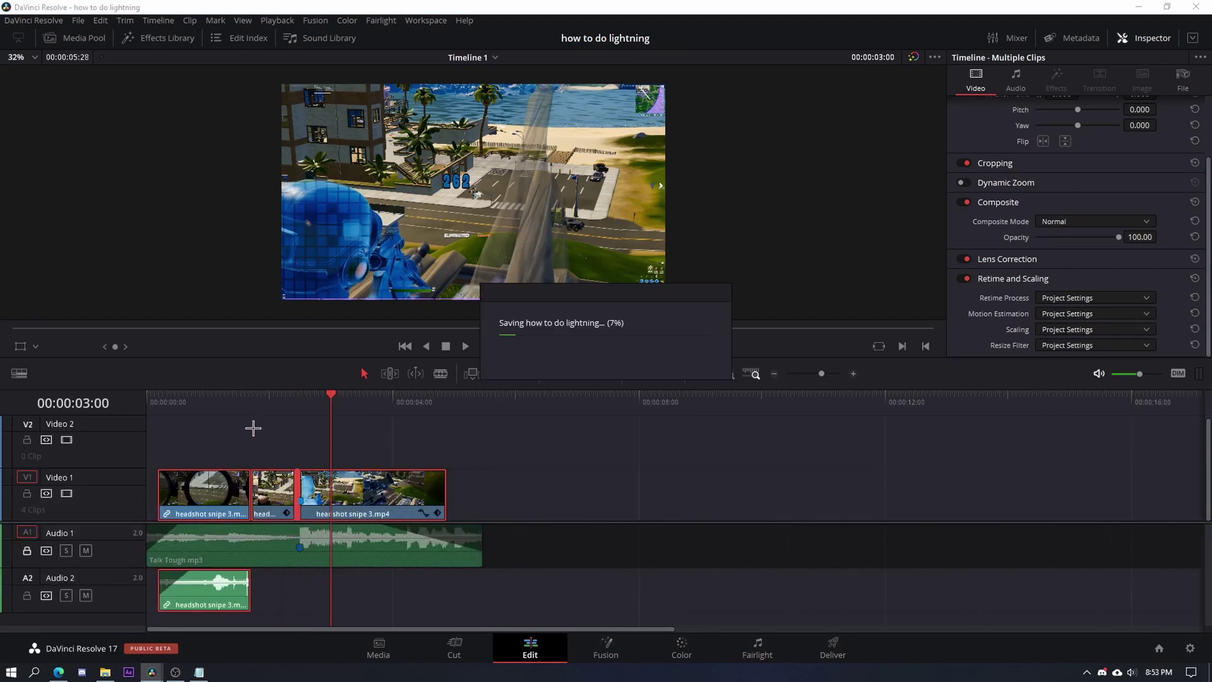
Review the edit from the start and extend the first segment's audio on Audio 2 to end at 00:00:02:20.
key("Home")
key("space")
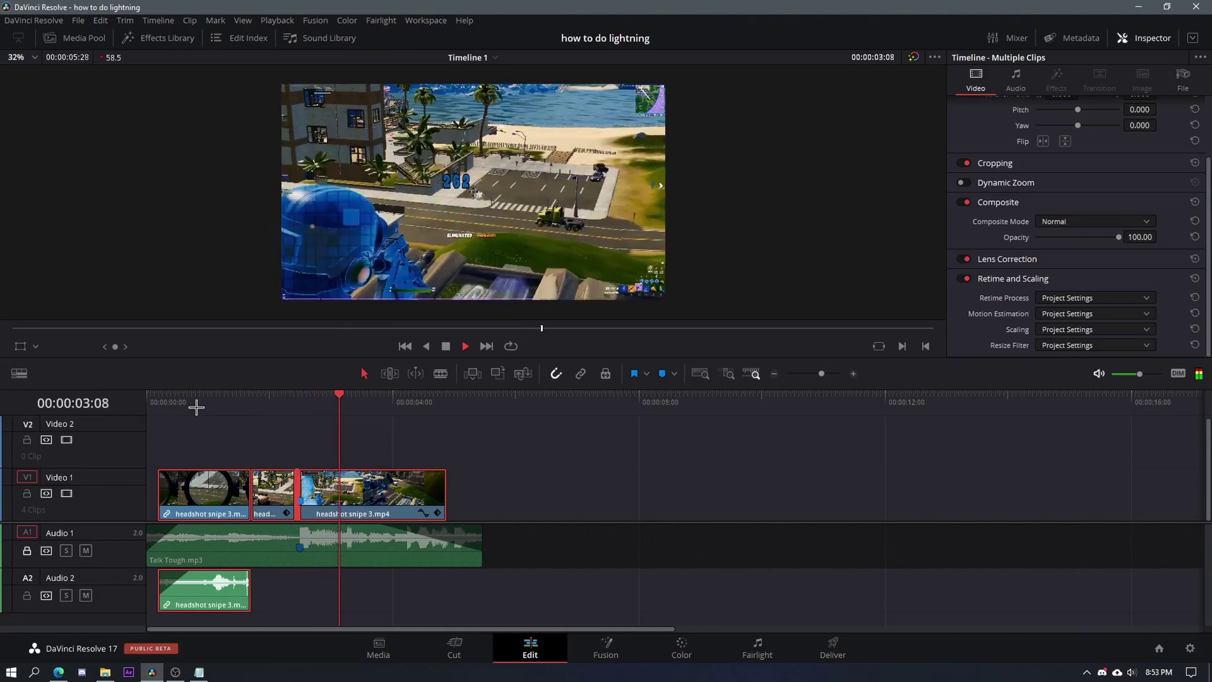
left_click(300, 404)
left_click(369, 444)
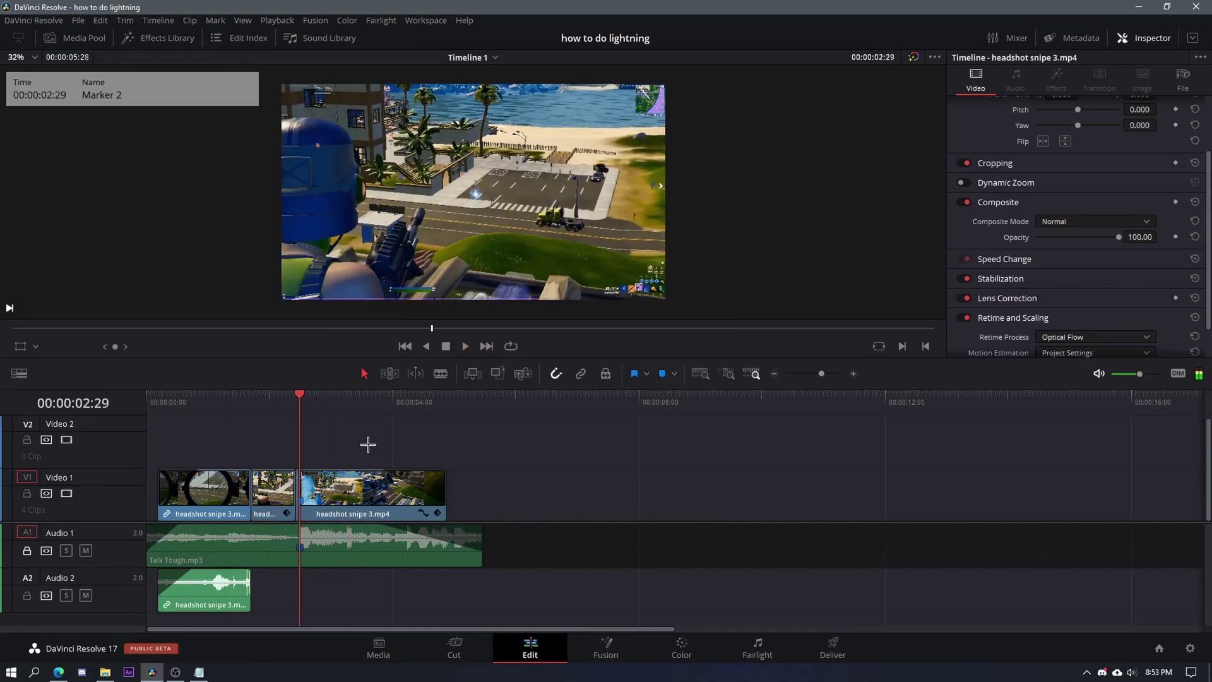
left_click_drag(262, 604, 353, 604)
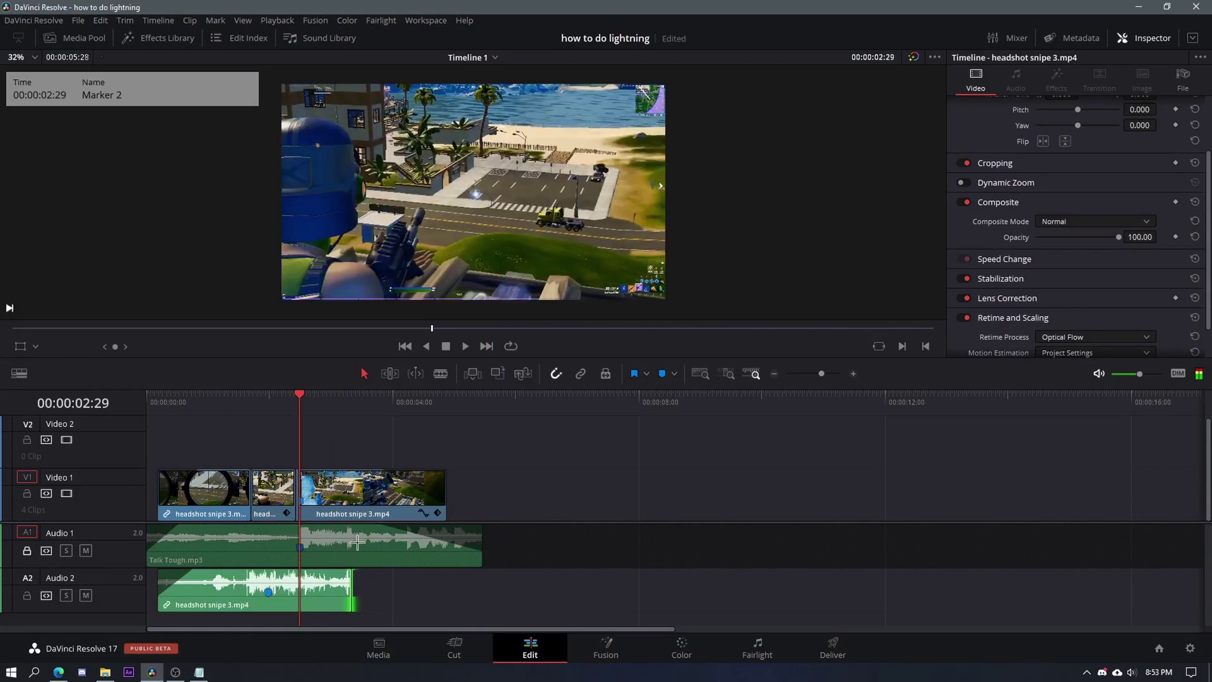
key("space")
left_click(256, 391)
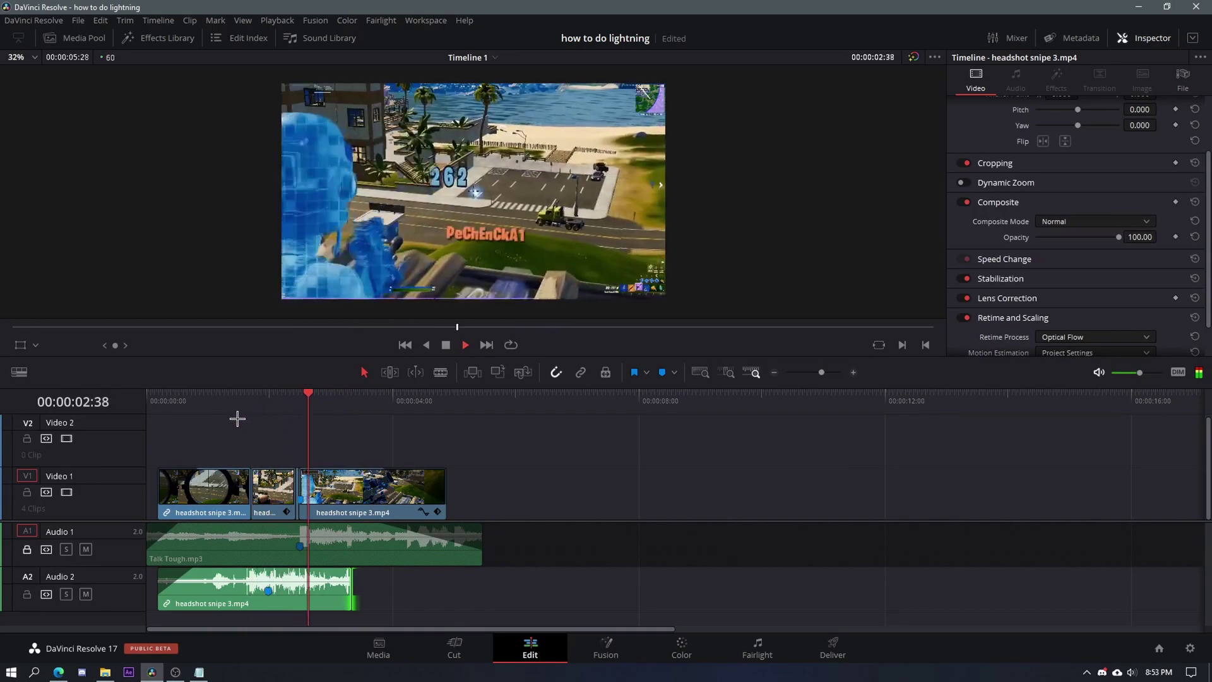
left_click(228, 403)
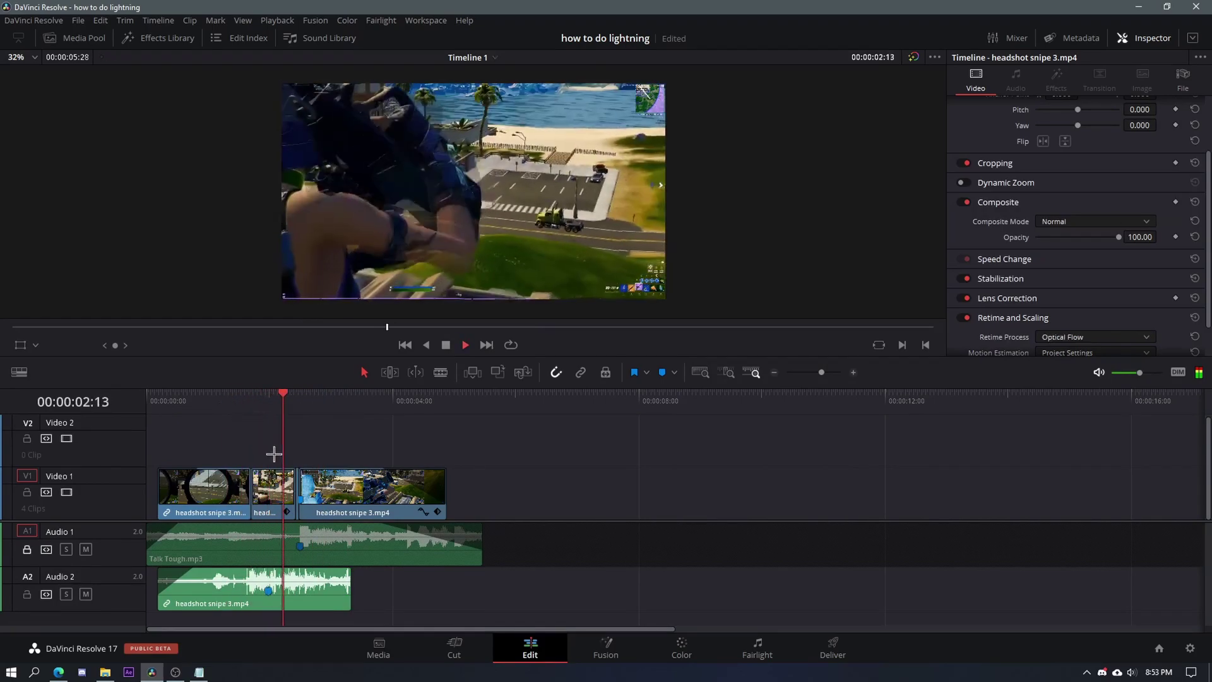
key("space")
left_click(295, 573)
left_click_drag(349, 584, 289, 584)
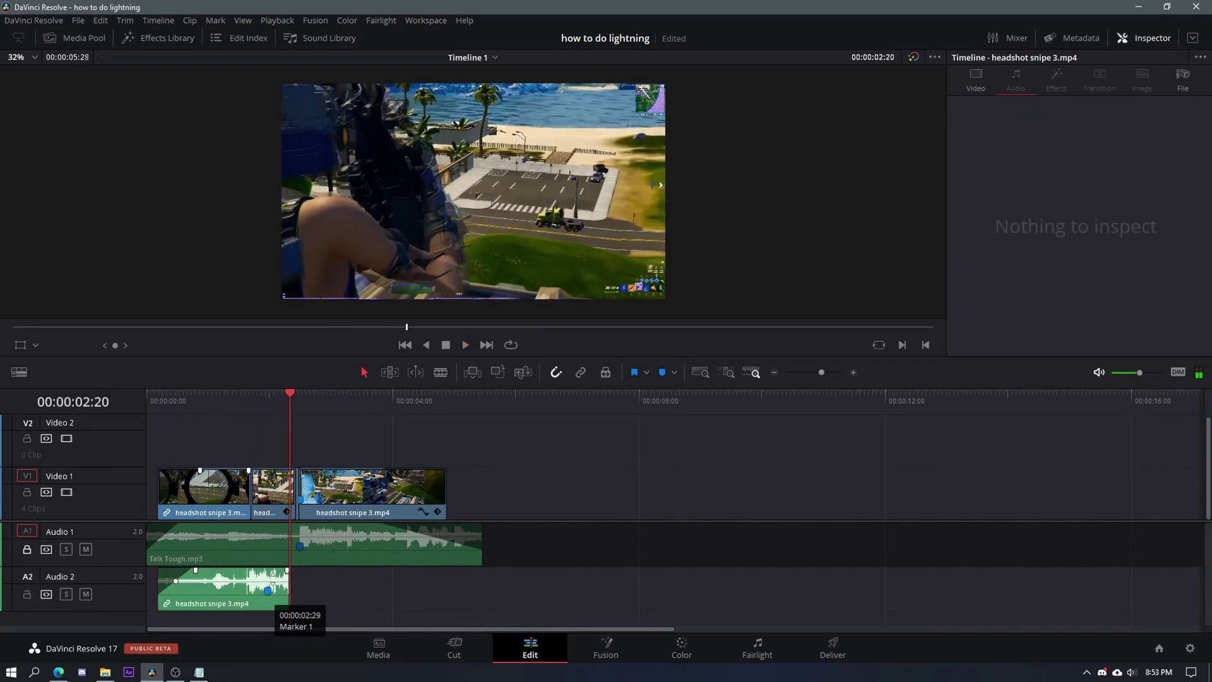
Place shieldcrack.mp3 from the Desktop's Sentry folder on Audio 2 around the music marker at 00:00:02:29.
left_click(245, 572)
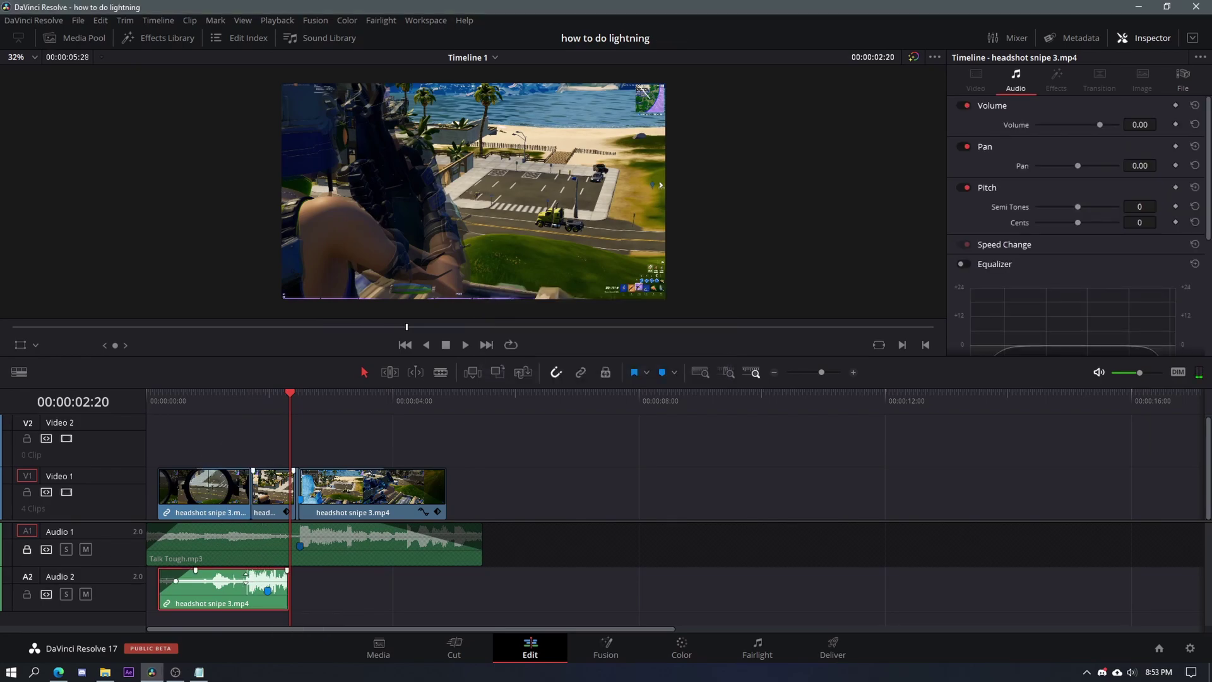
mouse_move(289, 396)
left_mouse_down()
mouse_move(314, 411)
mouse_move(300, 415)
left_mouse_up()
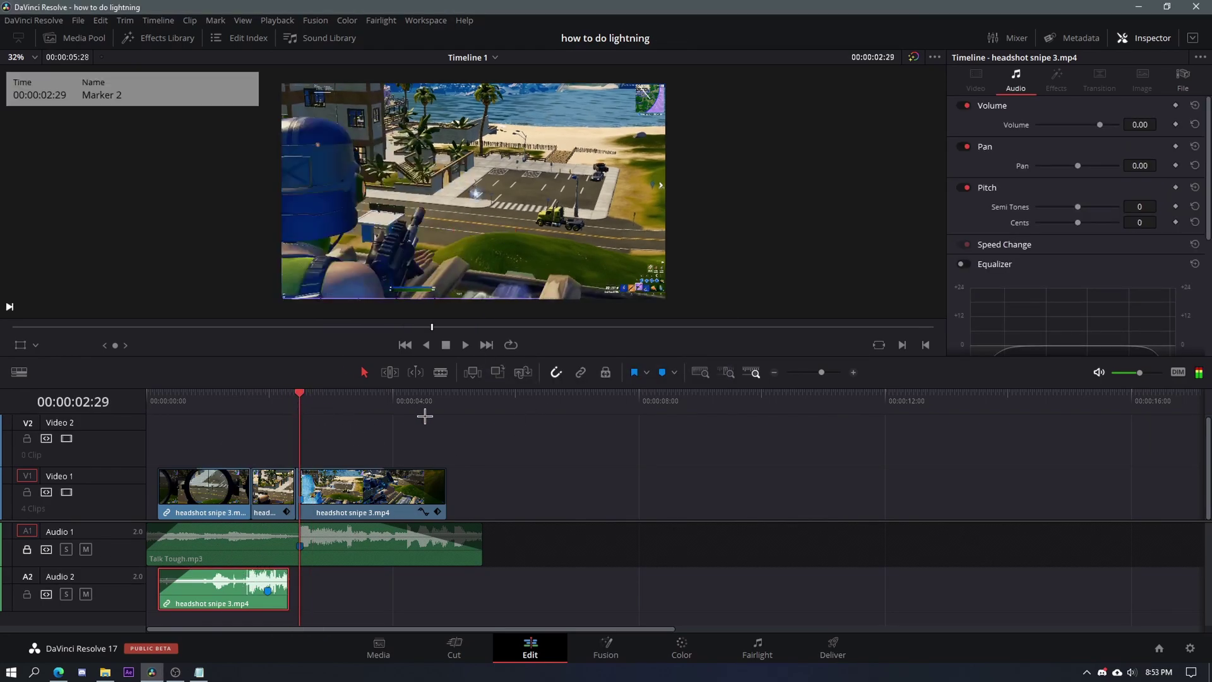
left_click(850, 371)
left_click(851, 371)
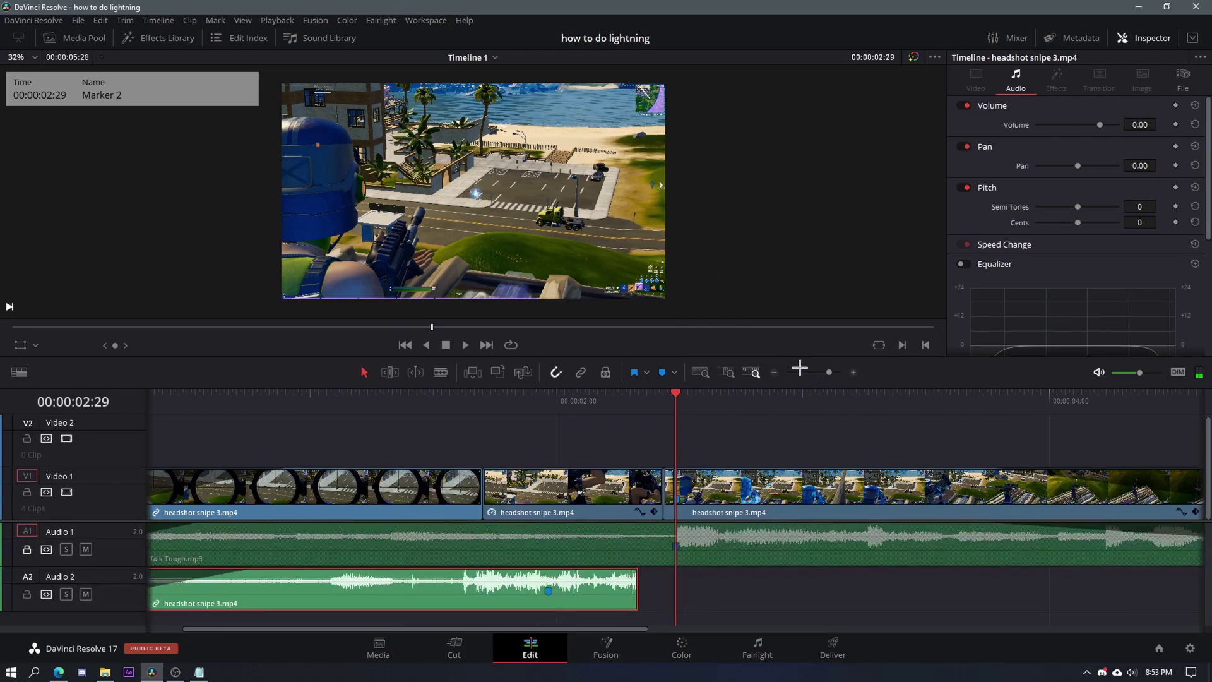
left_click(817, 372)
left_click(852, 372)
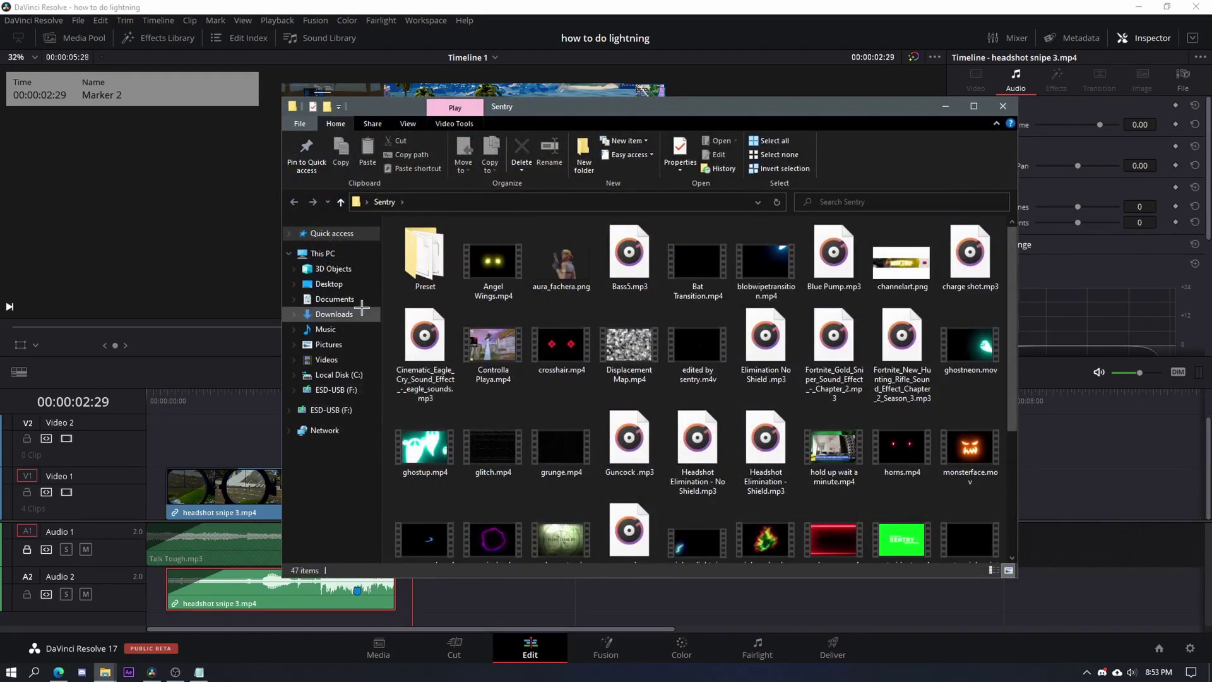
left_click(335, 284)
left_click(349, 313)
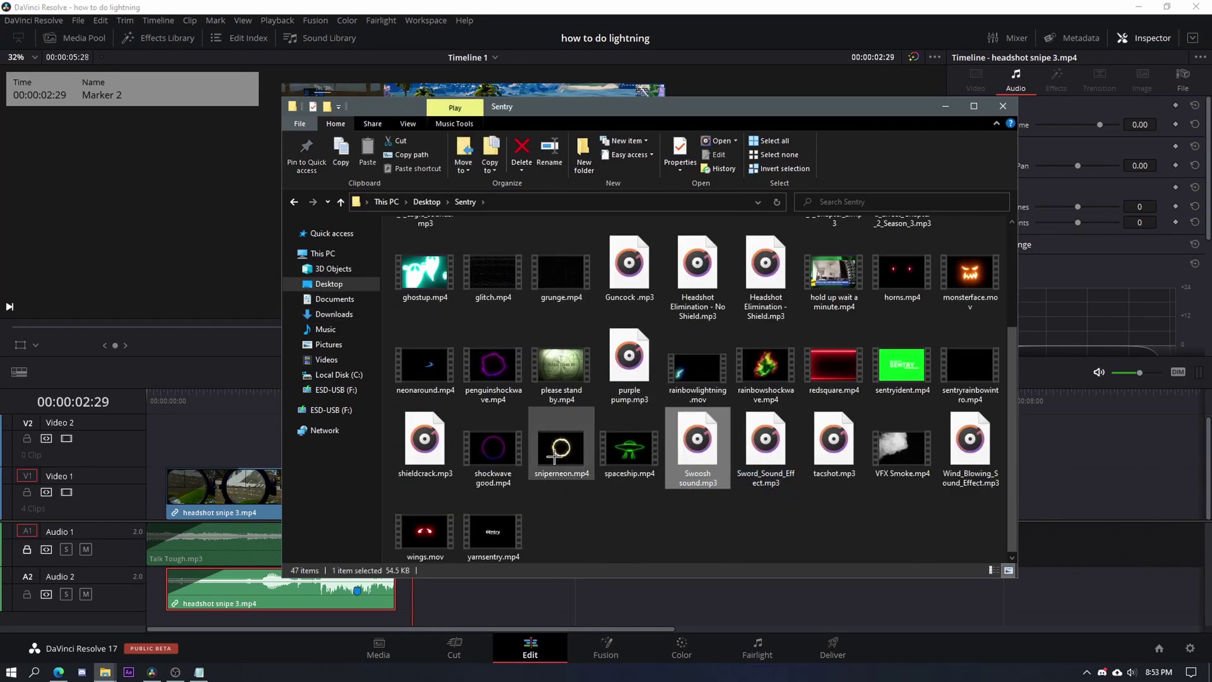
left_click_drag(424, 442, 341, 603)
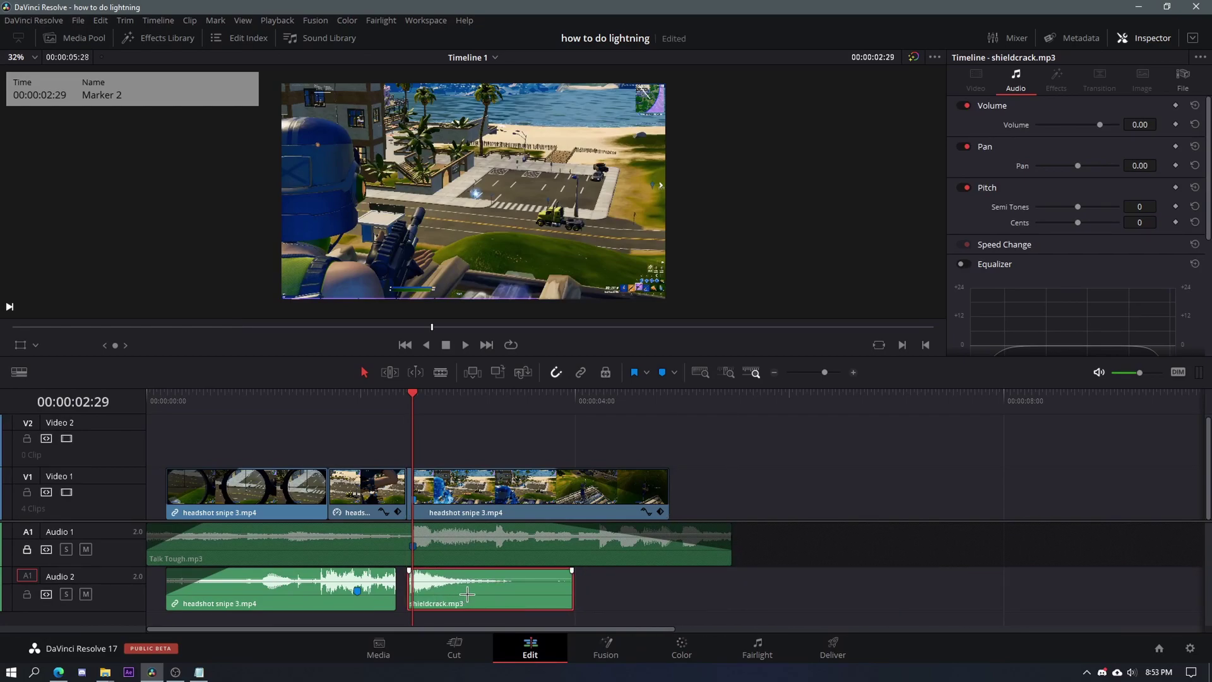
Mark the start of the shieldcrack sound at 00:00:02:27 and align that marker with the music marker at 00:00:02:29.
left_click(852, 372)
left_click_drag(661, 407, 671, 413)
key("Right")
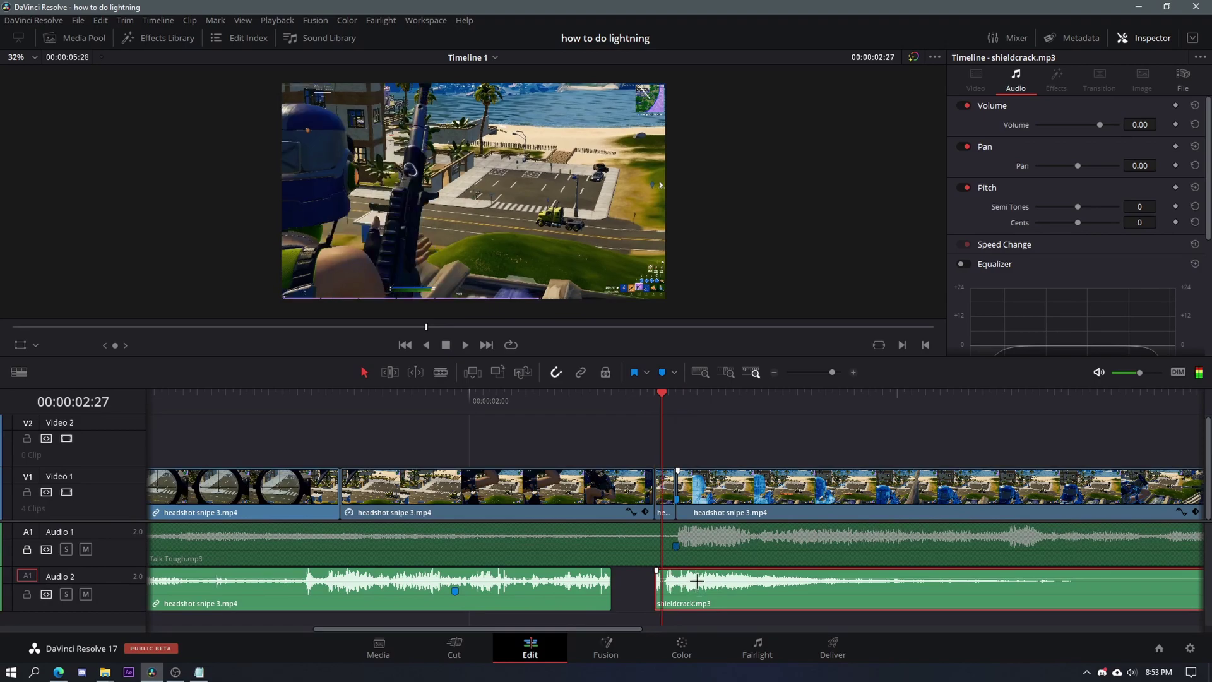
key("m")
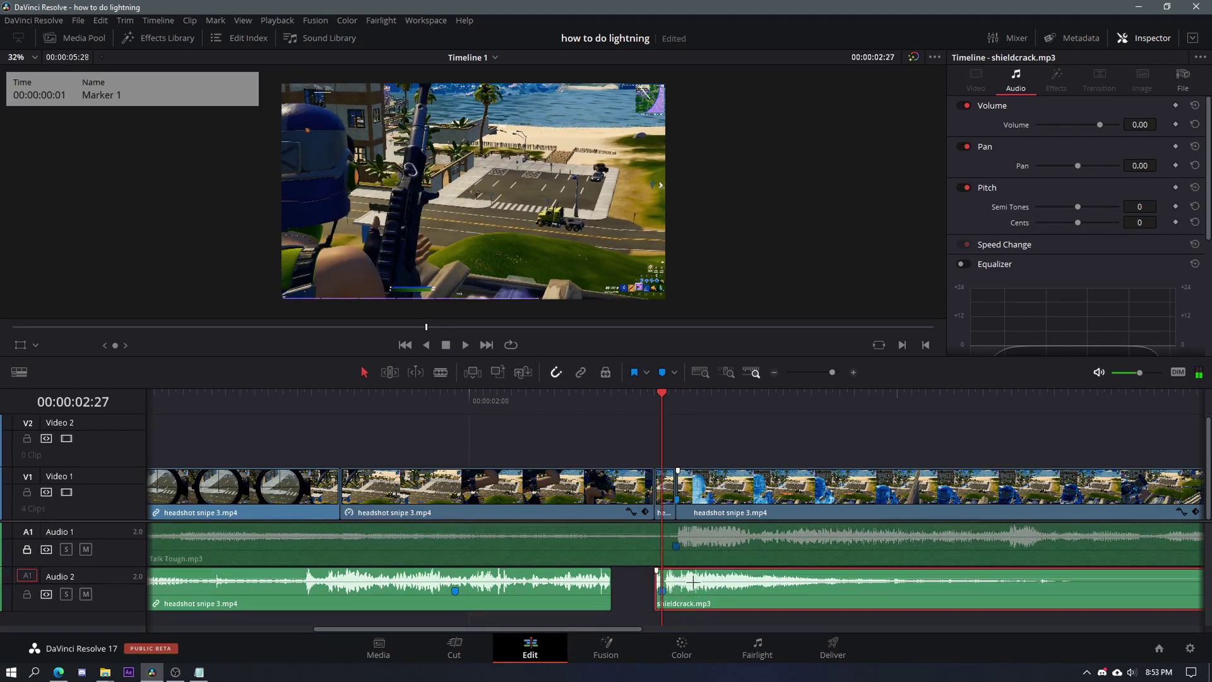
left_click_drag(684, 583, 697, 584)
key("Right")
key("Right")
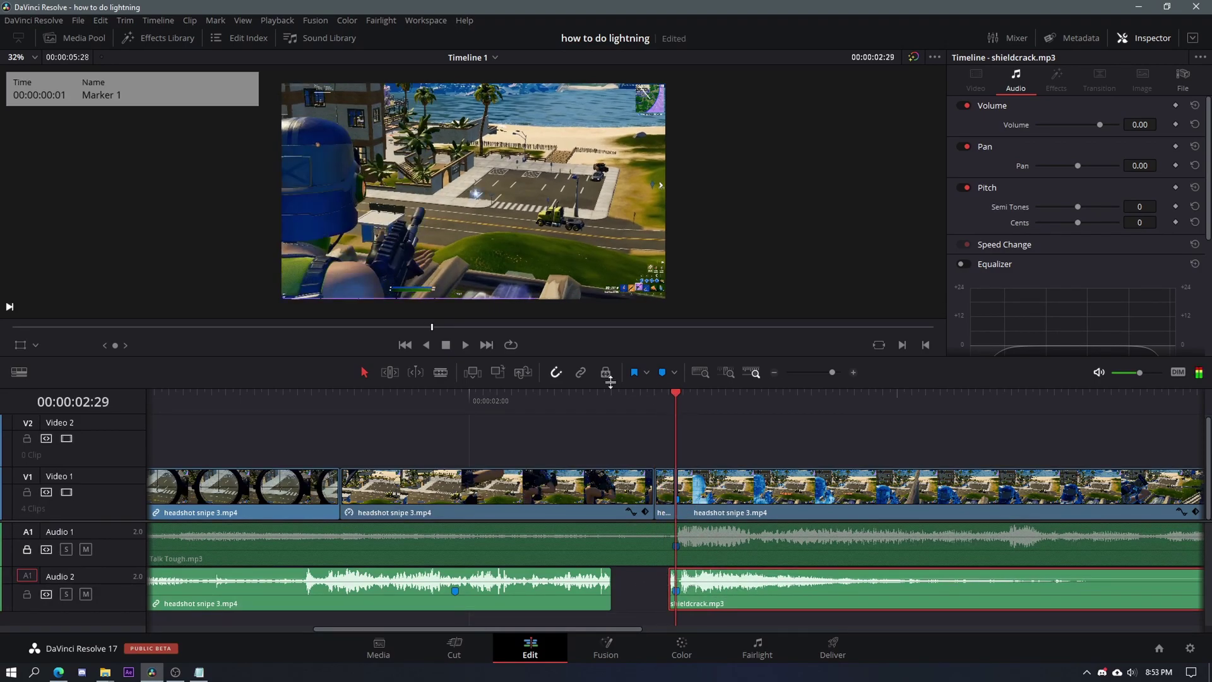
Lower the shieldcrack.mp3 volume to -3.49 and play back the shot to check the sound.
left_click(395, 399)
key("space")
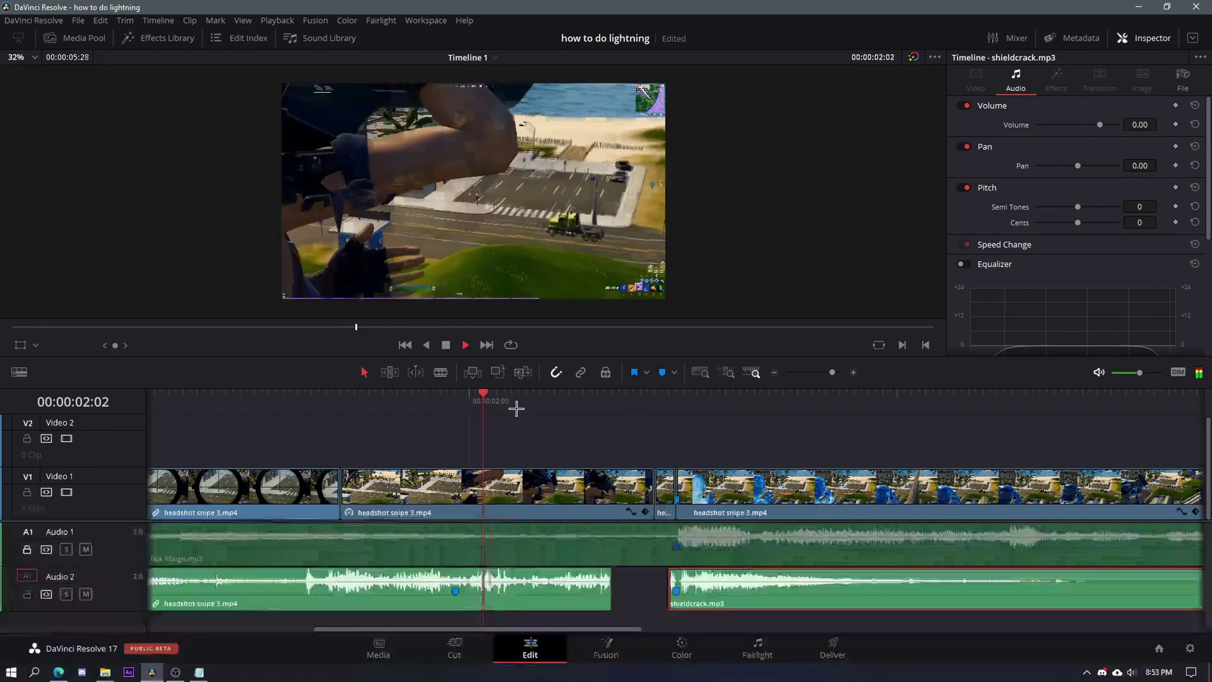
key("space")
left_click_drag(718, 582, 718, 585)
key("slash")
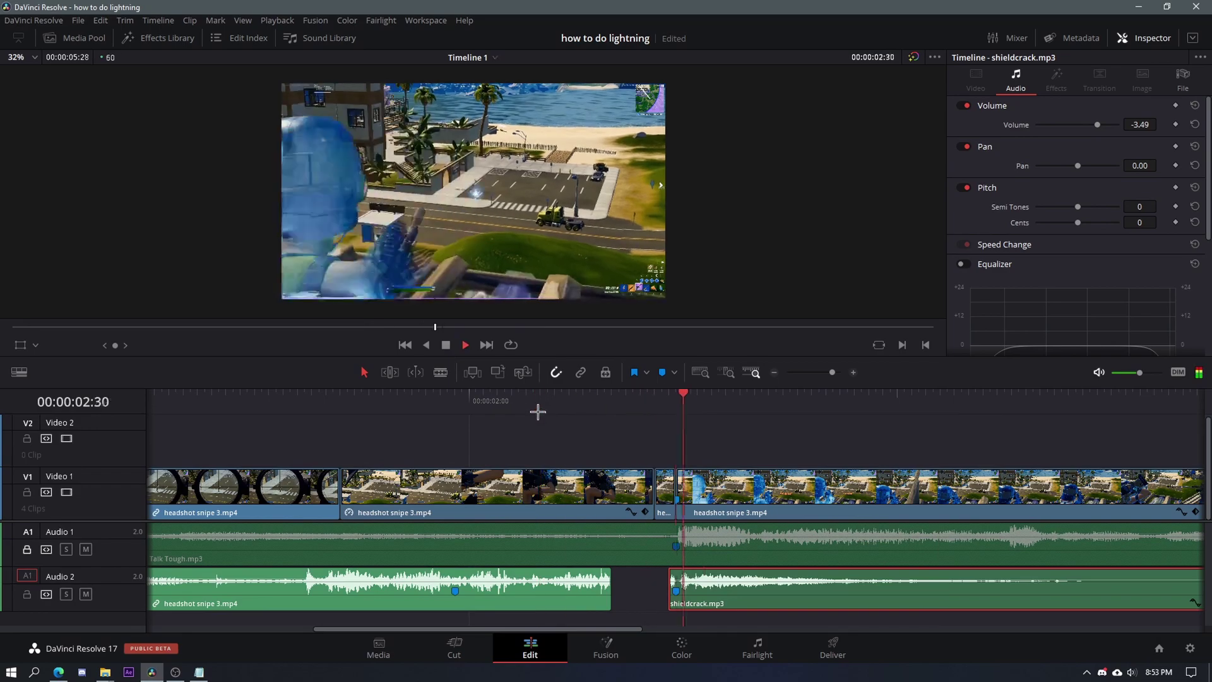
left_click(212, 401)
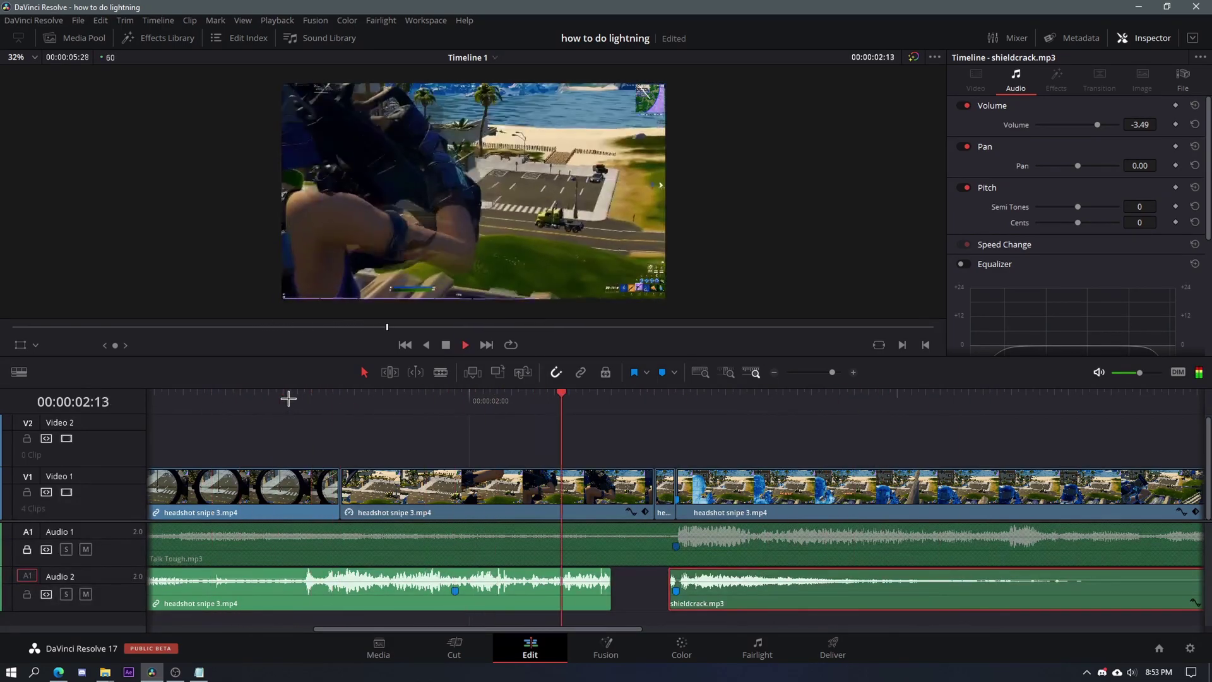
key("space")
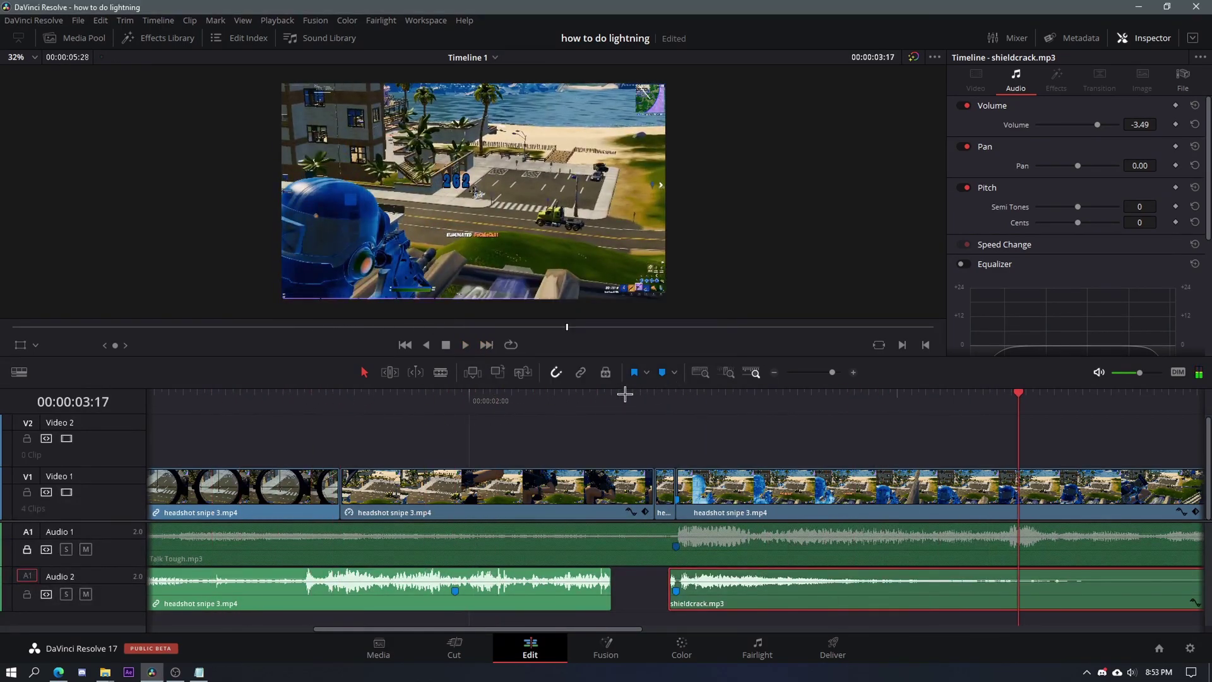
Grade the second headshot segment on the Color page with saturation 25.20 and hue 19.00, and return to the Edit page.
left_click_drag(624, 396, 554, 411)
left_click(606, 493)
left_click_drag(668, 403, 611, 435)
left_click_drag(498, 409, 578, 423)
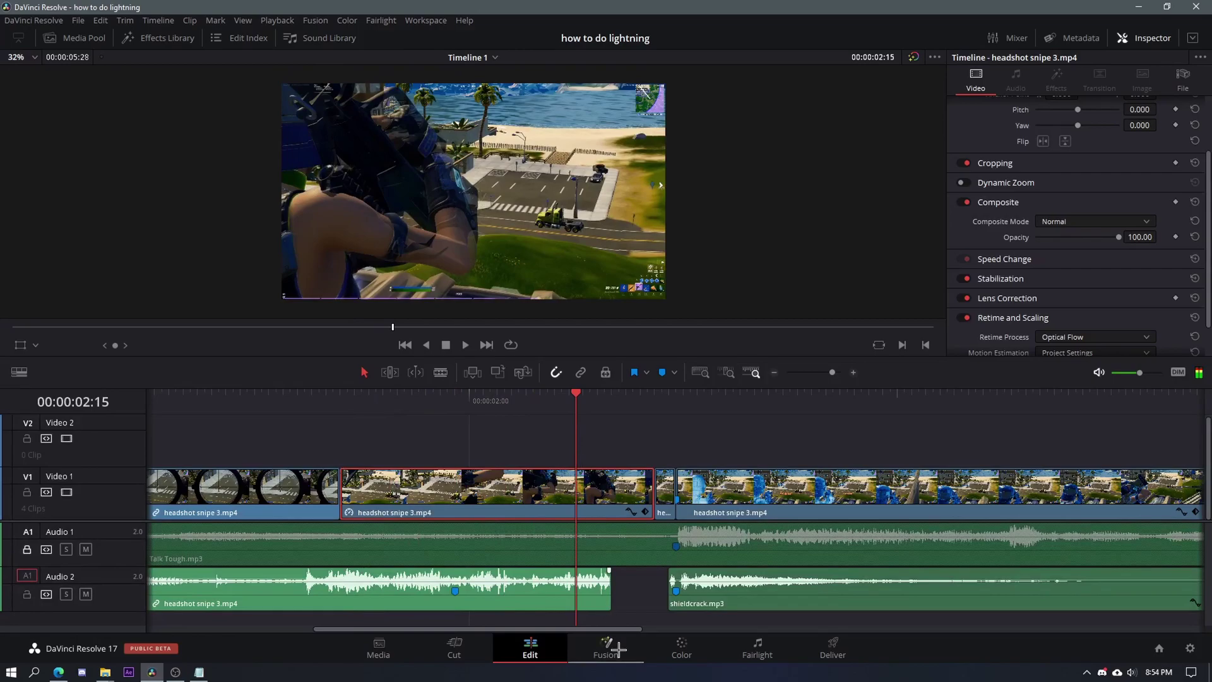
key("shift+6")
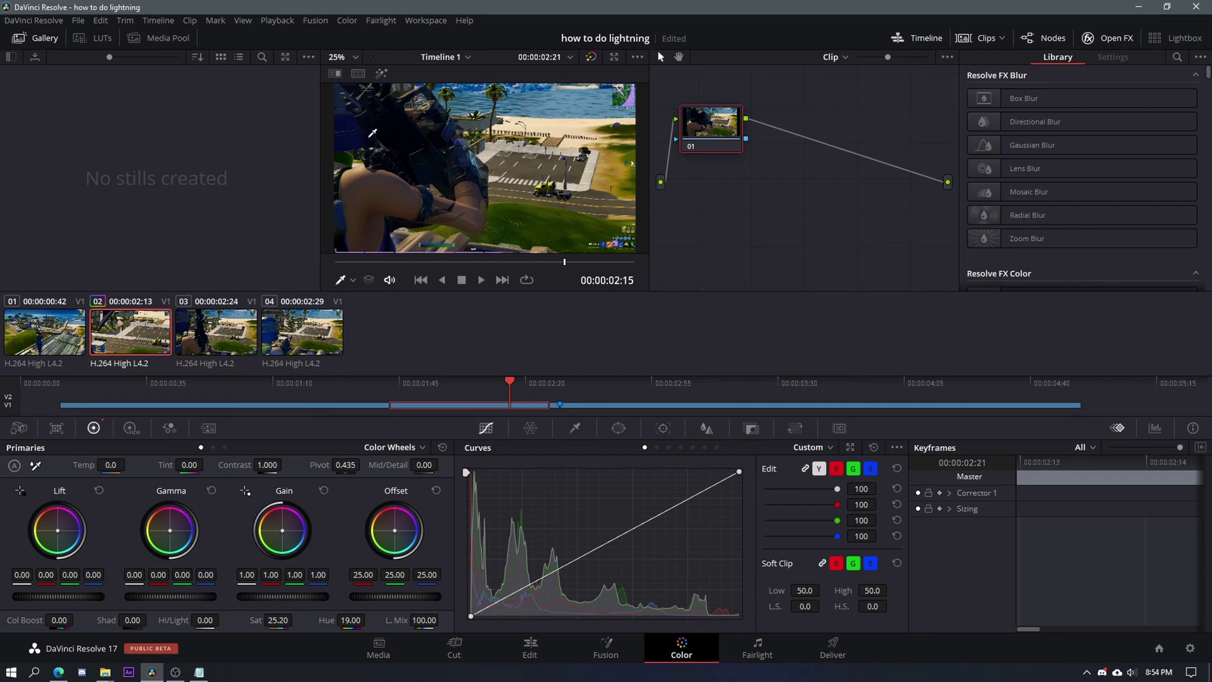
scroll(445, 132, "down", 1)
left_click(539, 643)
Check the graded segment and refine its grade to color boost 64.50, shadows 9.00, highlights 84.00, saturation 3.80 and hue 17.40.
left_click_drag(671, 428, 508, 432)
left_click_drag(471, 387, 509, 410)
left_click(482, 425)
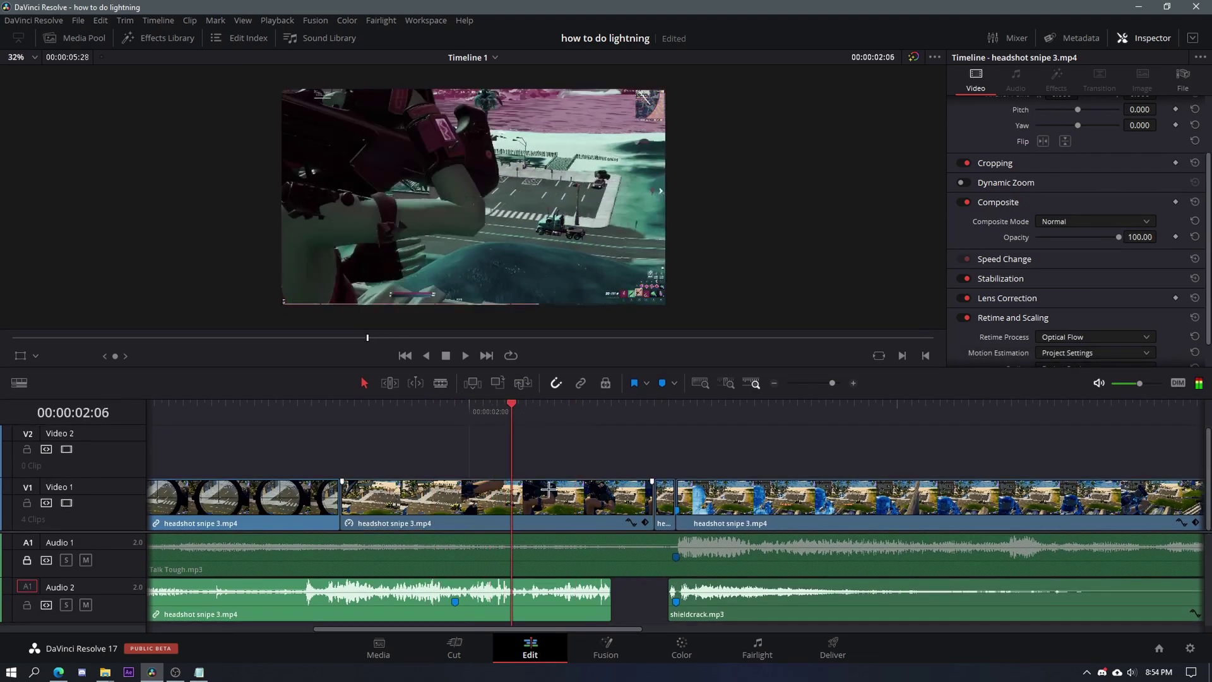
left_click(681, 643)
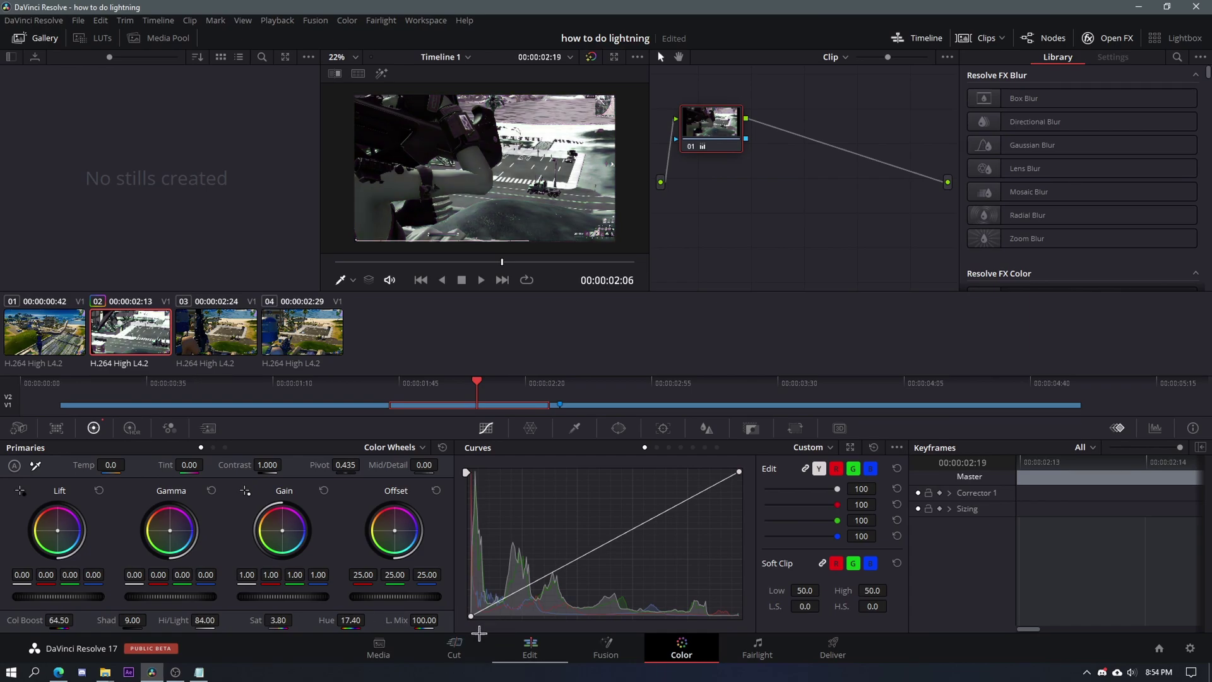
Return to the Edit page and play back the graded headshot segment through the shieldcrack hit to check its look.
left_click(530, 646)
mouse_move(341, 413)
left_mouse_down()
mouse_move(298, 413)
mouse_move(381, 426)
mouse_move(677, 425)
left_mouse_up()
key("space")
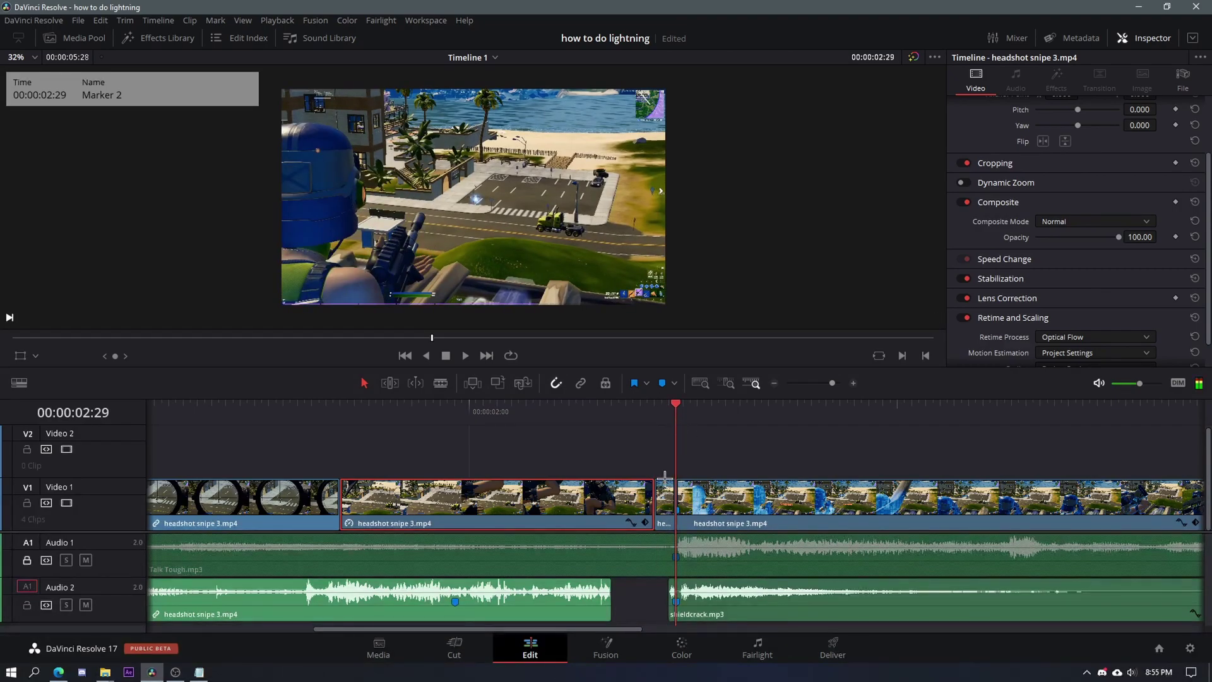
left_click(654, 425)
left_click(611, 419)
key("space")
left_click(322, 421)
left_click(324, 421)
key("space")
left_click(339, 416)
left_click_drag(339, 415, 483, 443)
left_click(532, 520)
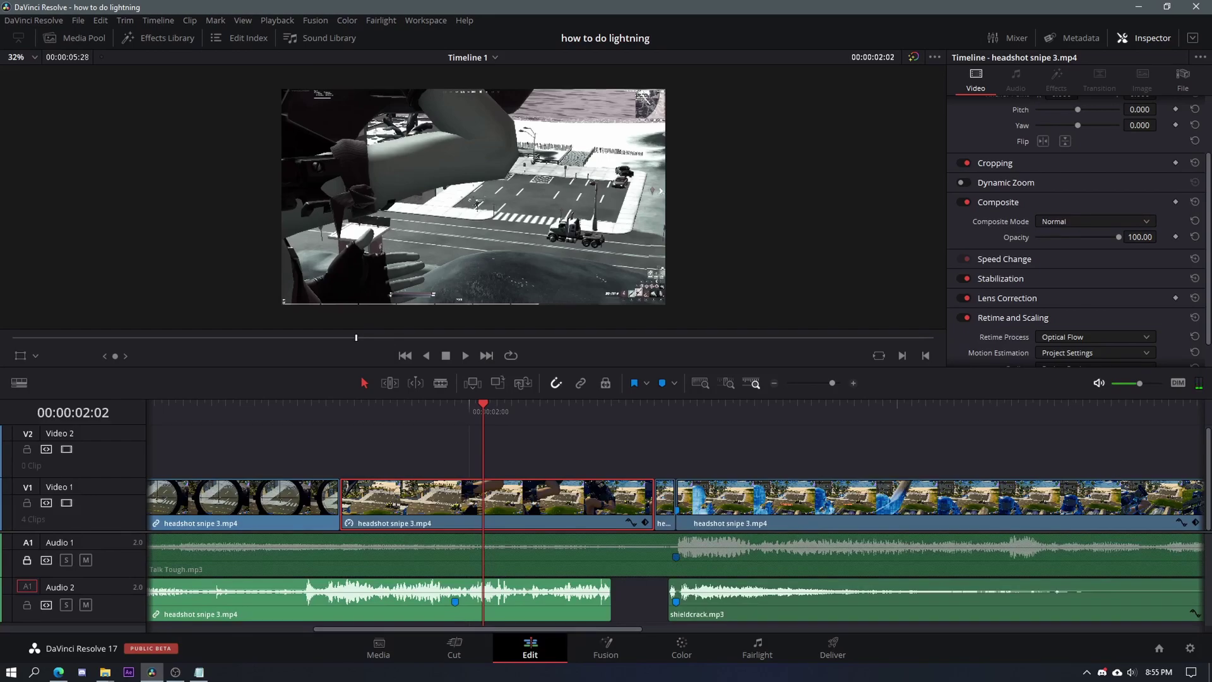
left_click_drag(376, 374, 461, 435)
key("ctrl+z")
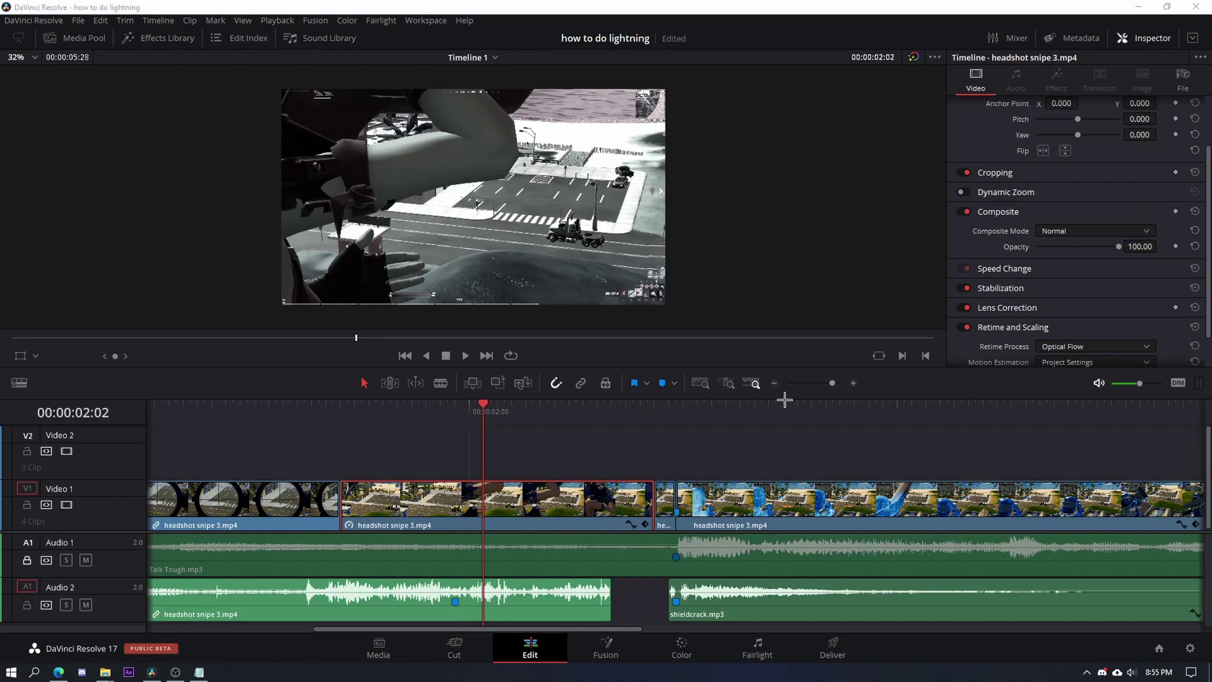
Add lightning strike.mp4 to the timeline above the graded segment without its audio, and save the project.
left_click(822, 383)
left_click_drag(0, 344, 620, 525)
left_click(686, 595)
key("Delete")
left_click_drag(694, 505, 319, 442)
key("ctrl+s")
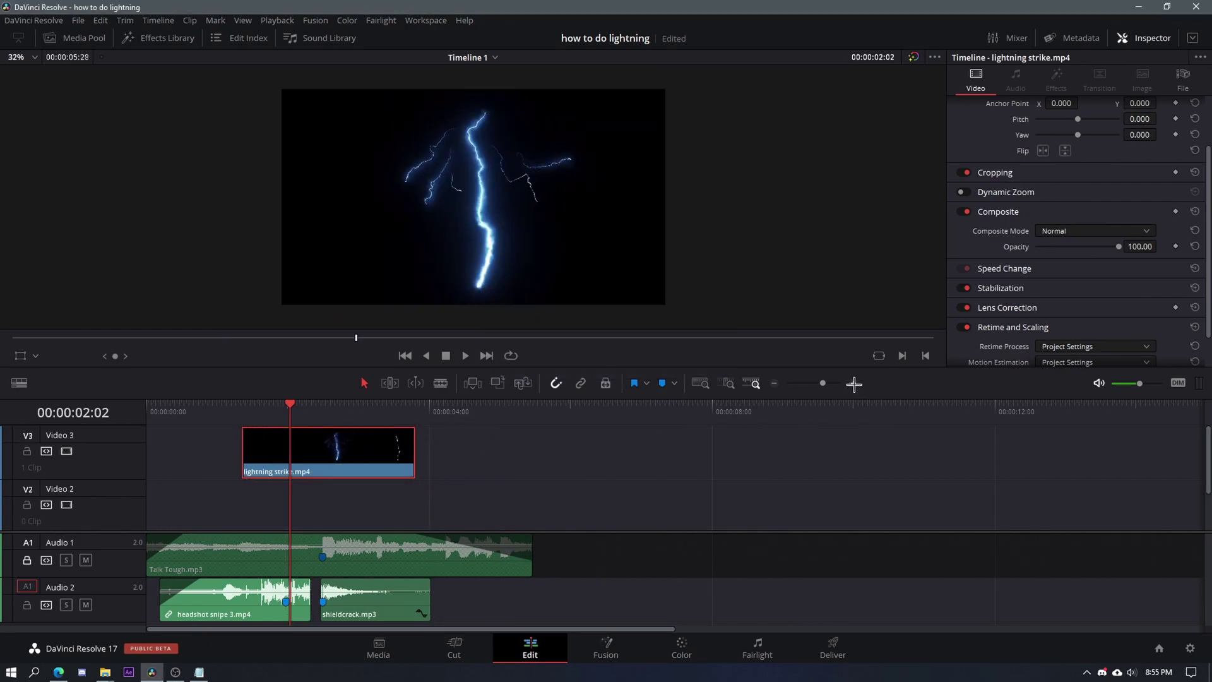
Move the lightning strike clip down to Video 2, play it back and shift it about 13 frames later.
left_click(853, 383)
left_click_drag(637, 465, 636, 498)
scroll(699, 461, "down", 3)
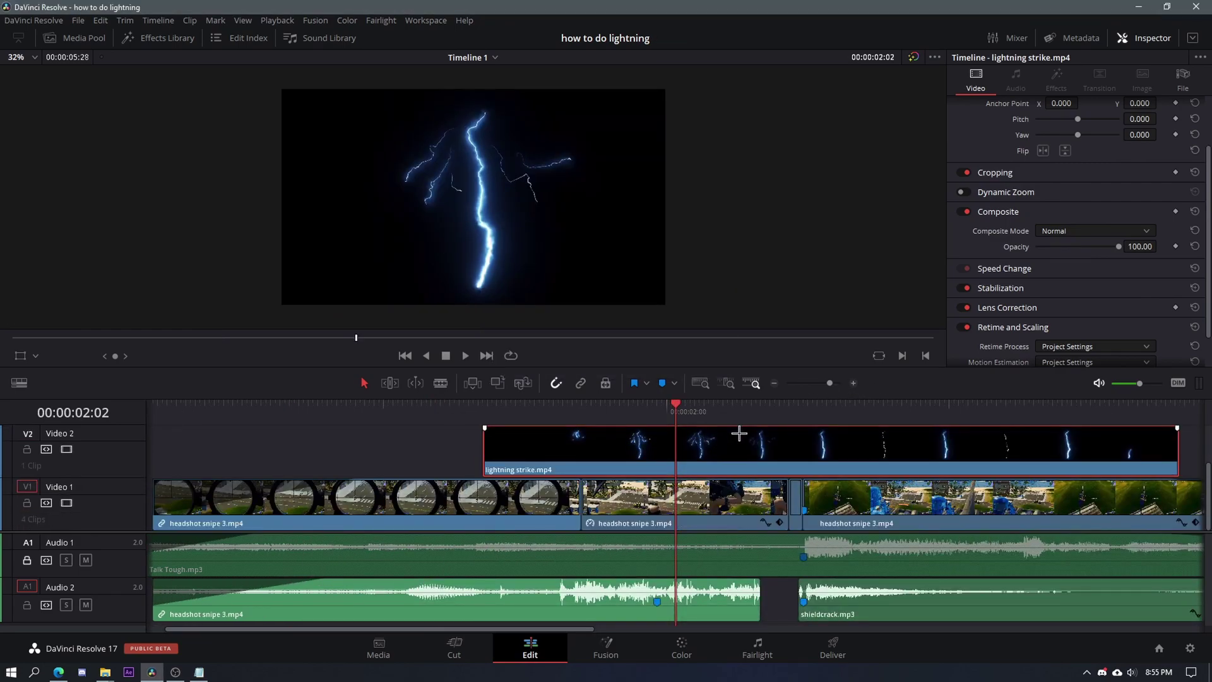
left_click_drag(600, 407, 484, 420)
key("space")
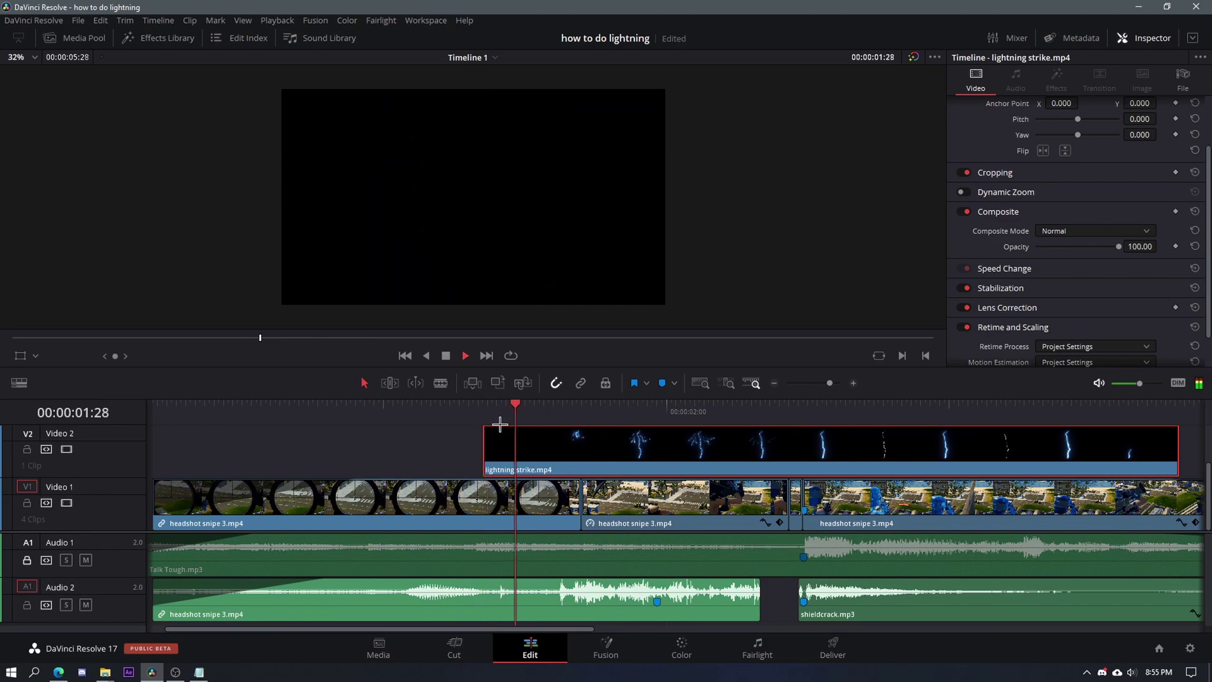
key("space")
left_click_drag(606, 445, 669, 451)
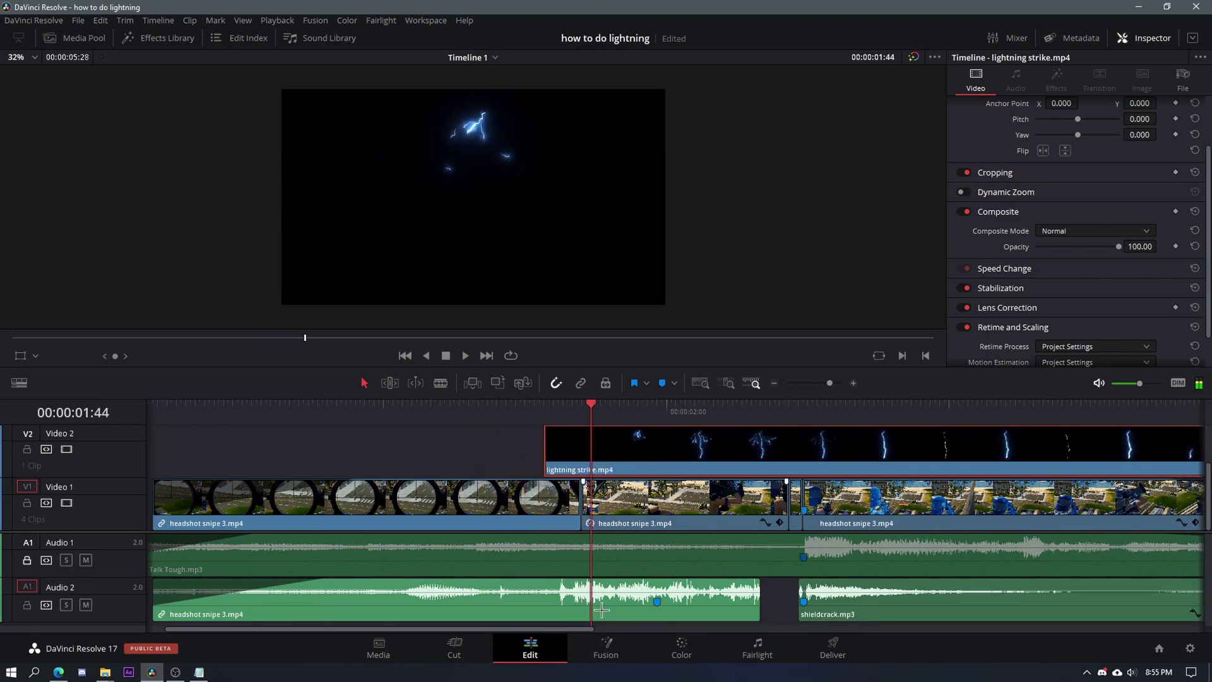
Open the lightning strike clip in Fusion and insert a Delta Keyer node between MediaIn1 and MediaOut1.
left_click(599, 637)
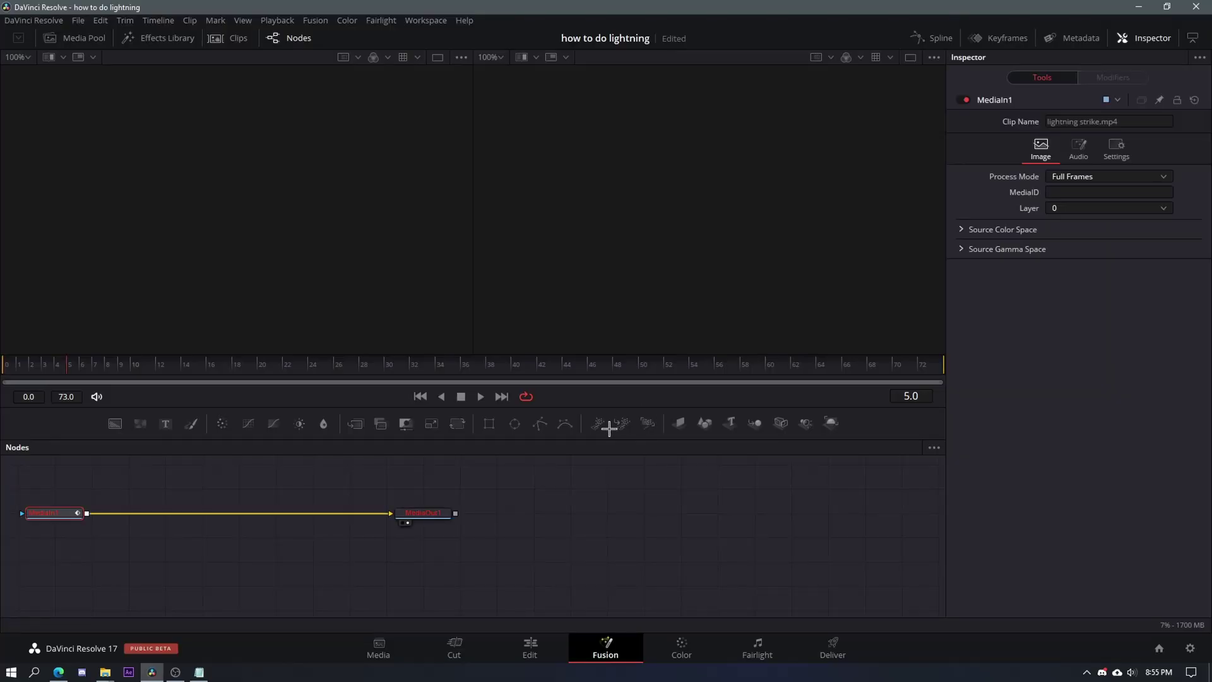
key("shift+space")
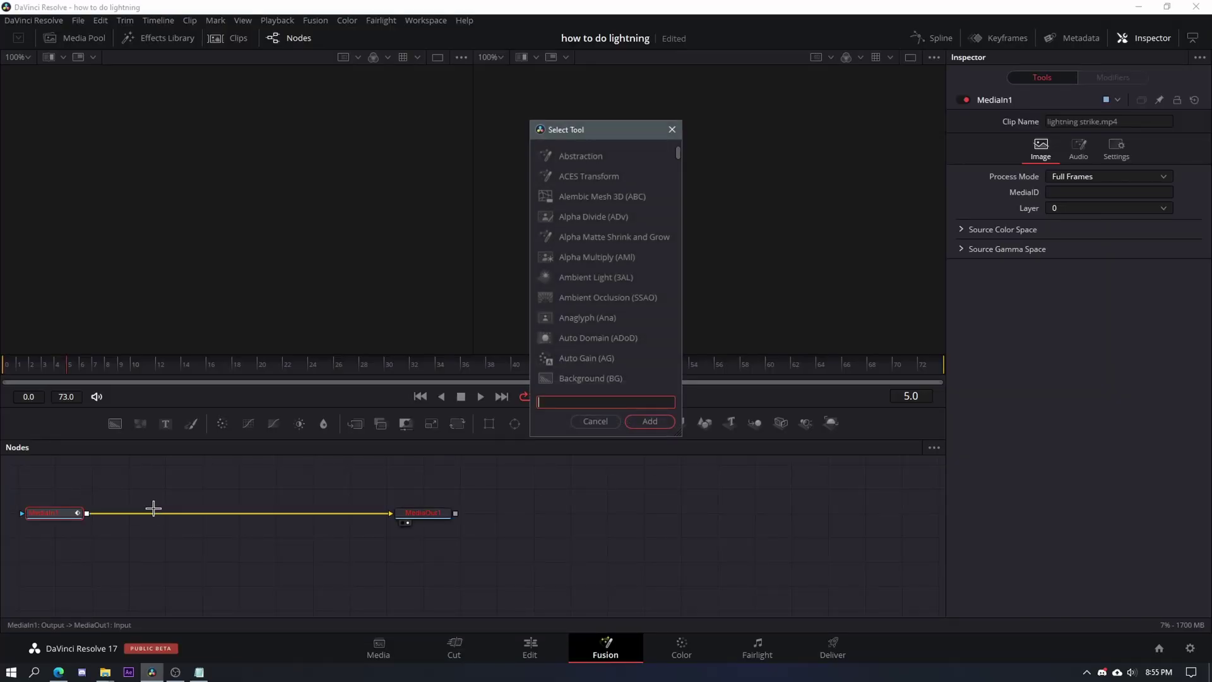
type("delta")
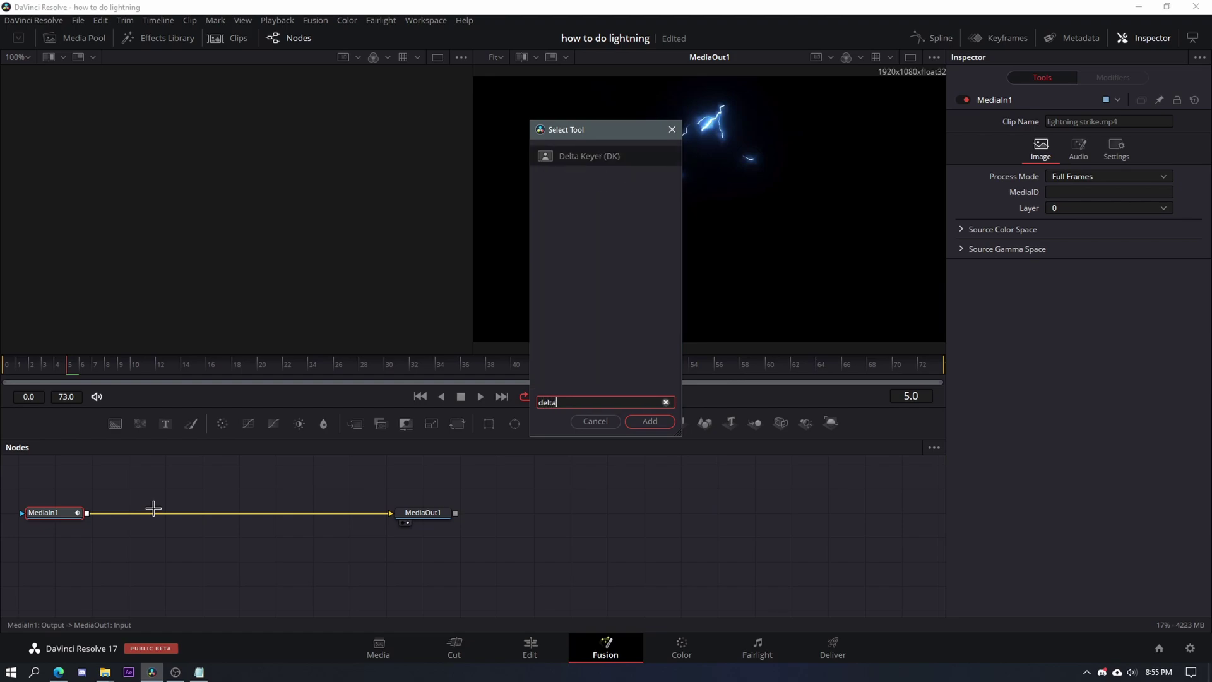
left_click(650, 421)
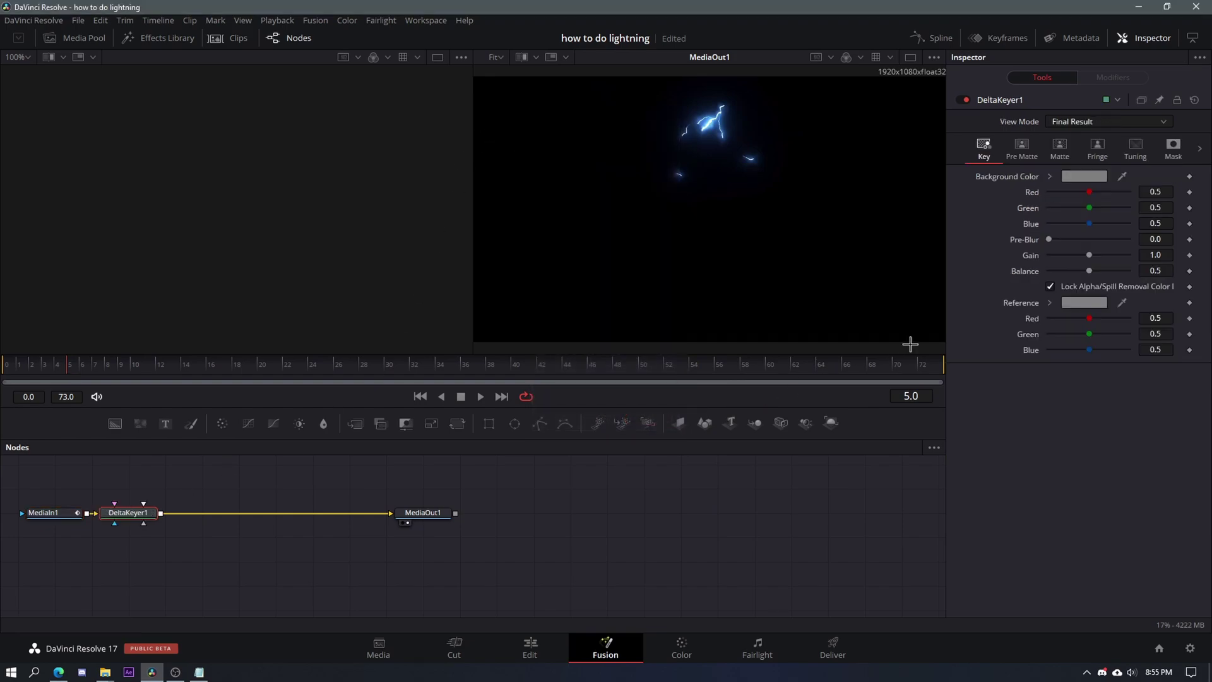
left_click_drag(148, 514, 275, 537)
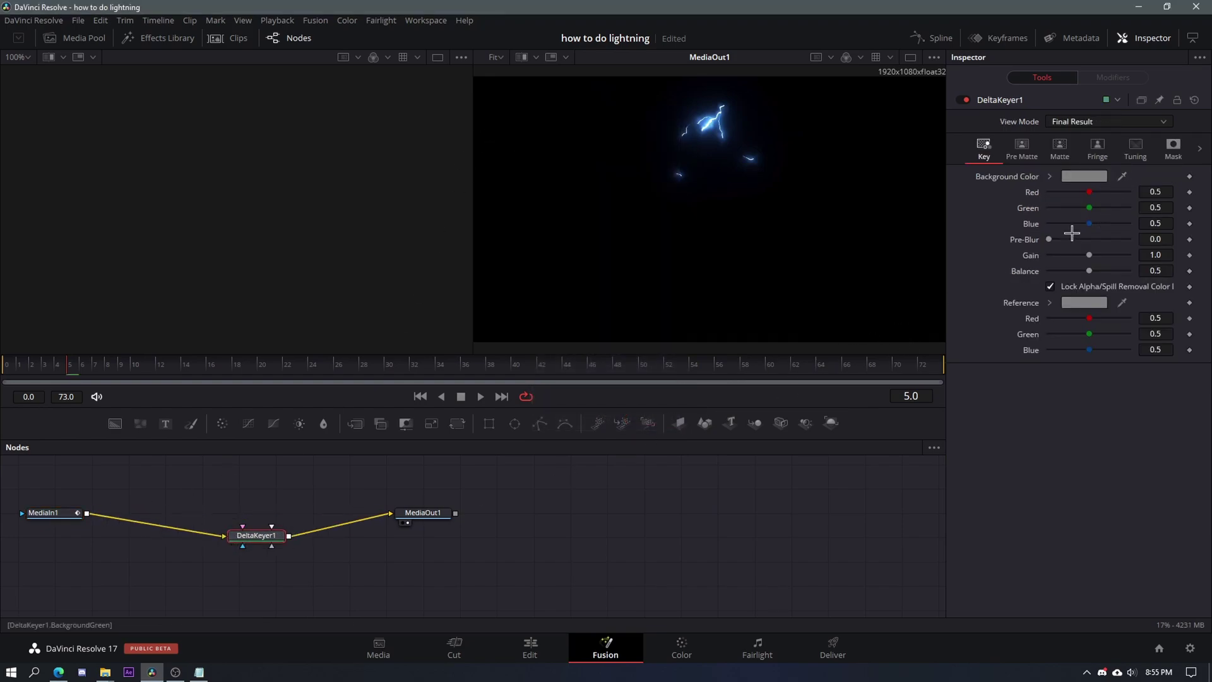
Sample the clip's black for the keyer's background color and alpha reference, unlock alpha/spill removal, and sample the spill balance reference.
left_click_drag(1046, 239, 895, 206)
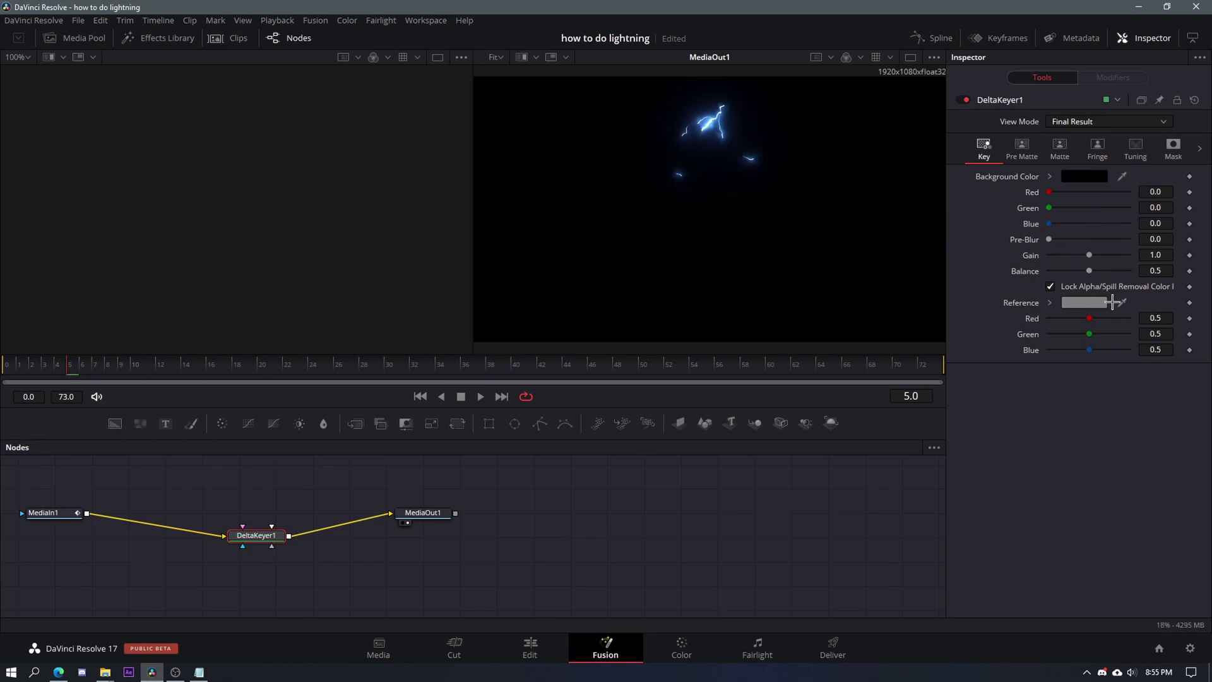
left_click_drag(1017, 308, 820, 212)
left_click(1050, 286)
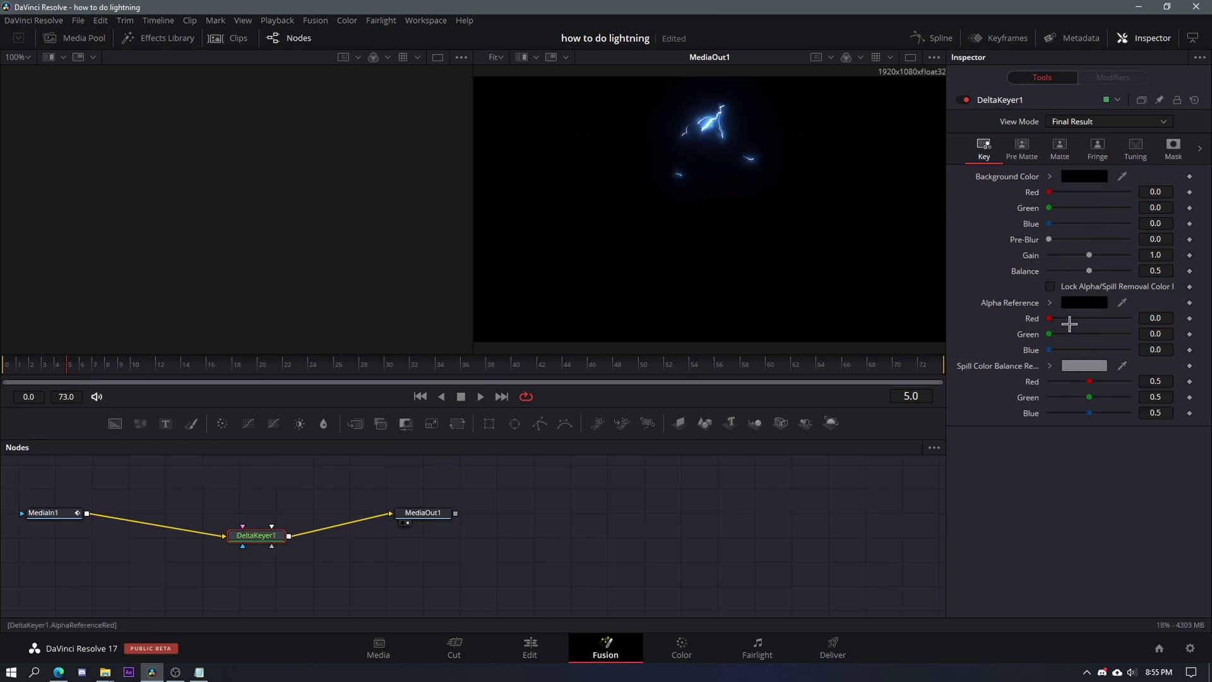
left_click_drag(1126, 361, 757, 184)
Return to the Edit page, play back the keyed lightning over the graded segment and save the project.
left_click(505, 644)
left_click_drag(590, 407, 697, 419)
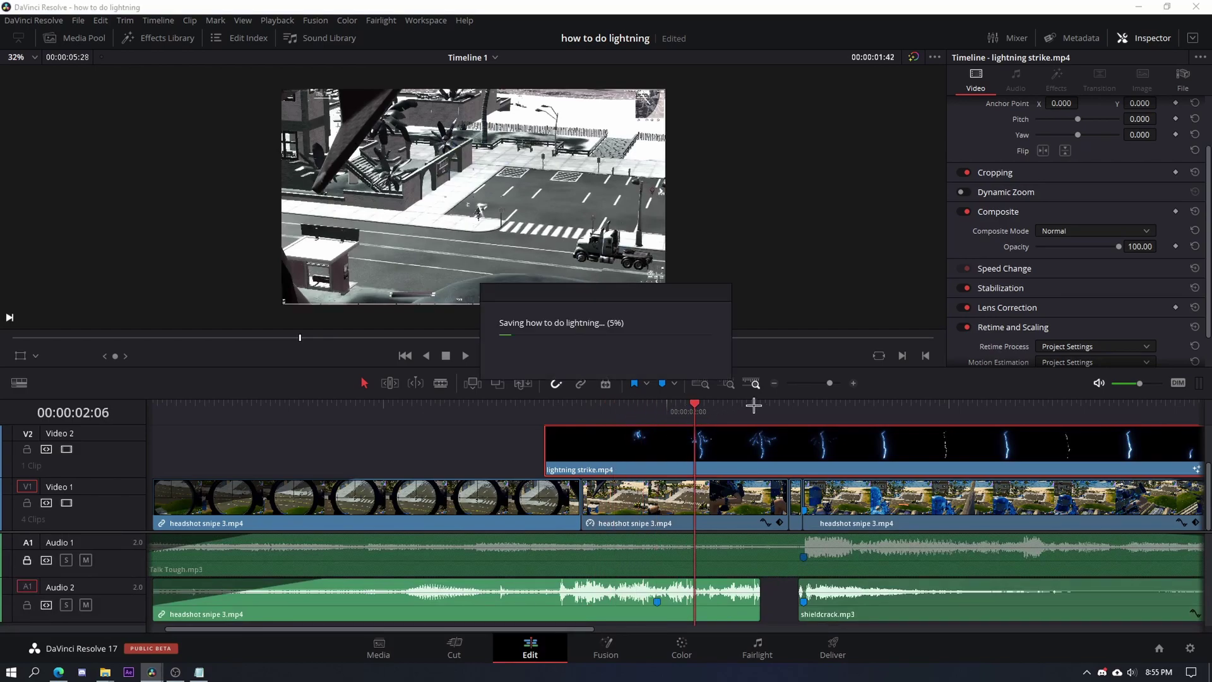
left_click(816, 380)
left_click(853, 383)
left_click_drag(359, 409, 302, 421)
key("space")
key("space")
key("ctrl+s")
left_click(851, 390)
scroll(1139, 187, "up", 2)
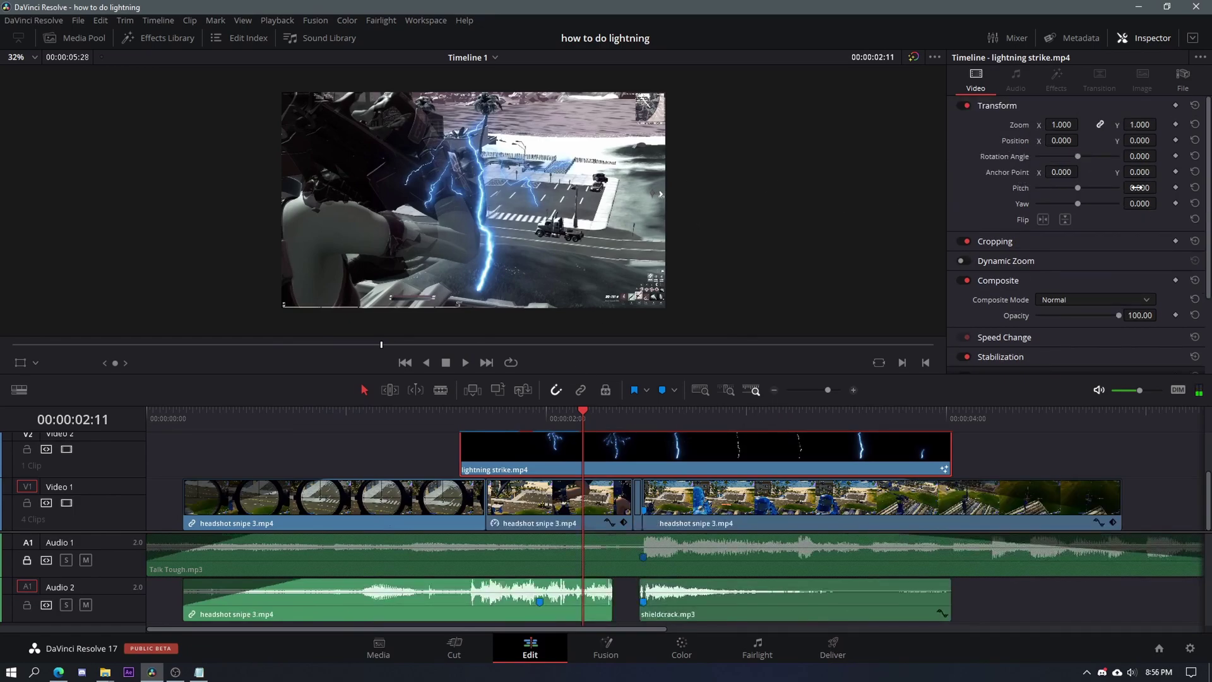
Set the lightning clip's vertical position to 454 and play it back over the shot.
left_click_drag(1130, 138, 1161, 140)
left_click_drag(525, 436, 646, 432)
key("ctrl+z")
left_click(483, 417)
key("space")
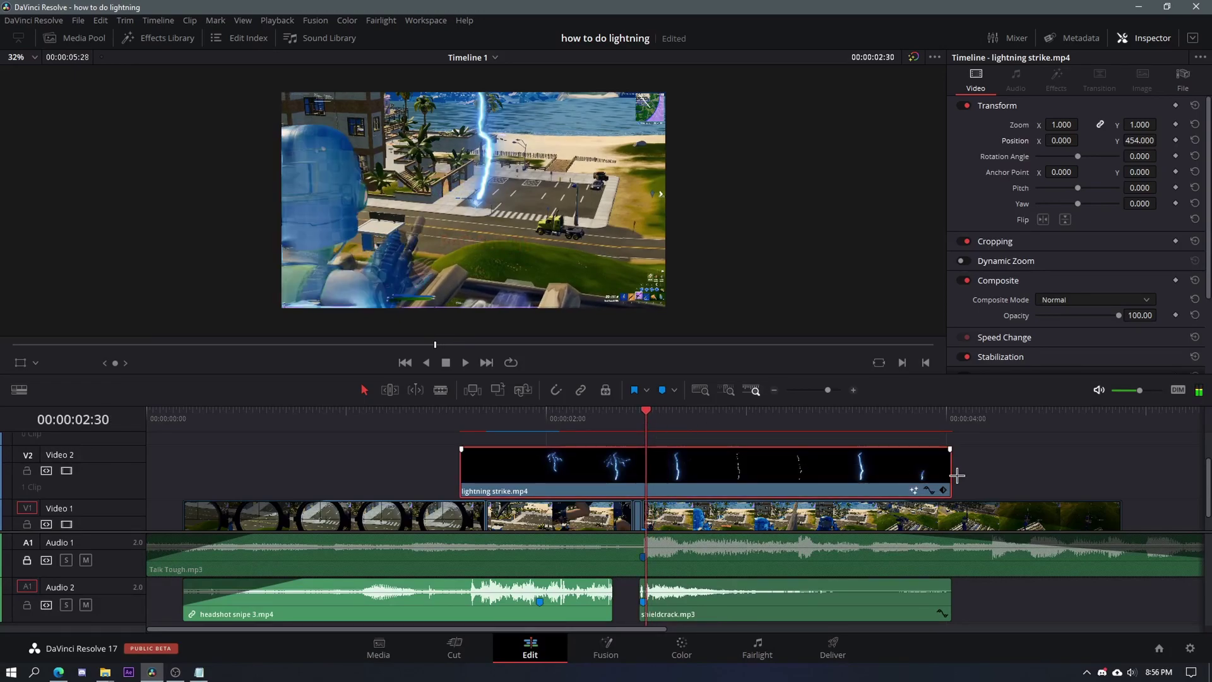
Trim the end of the lightning clip back to 00:00:02:30 at the hit and play back the result.
left_click_drag(950, 477, 643, 464)
left_click(396, 426)
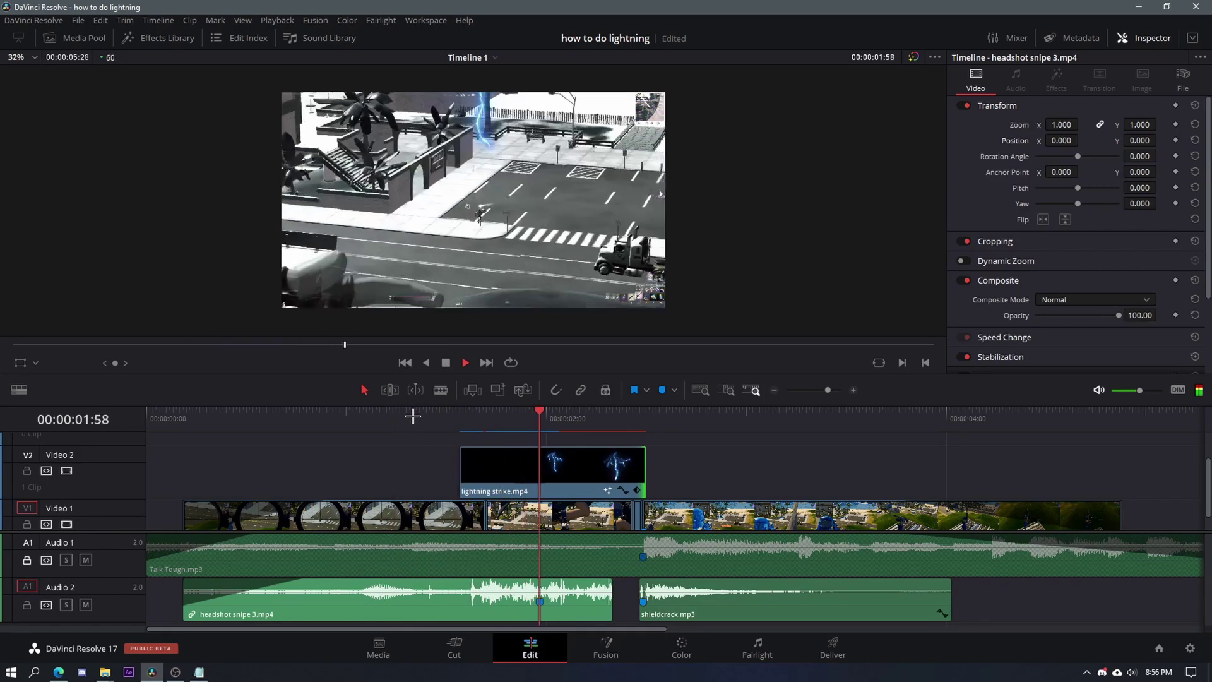
left_click_drag(419, 417, 381, 429)
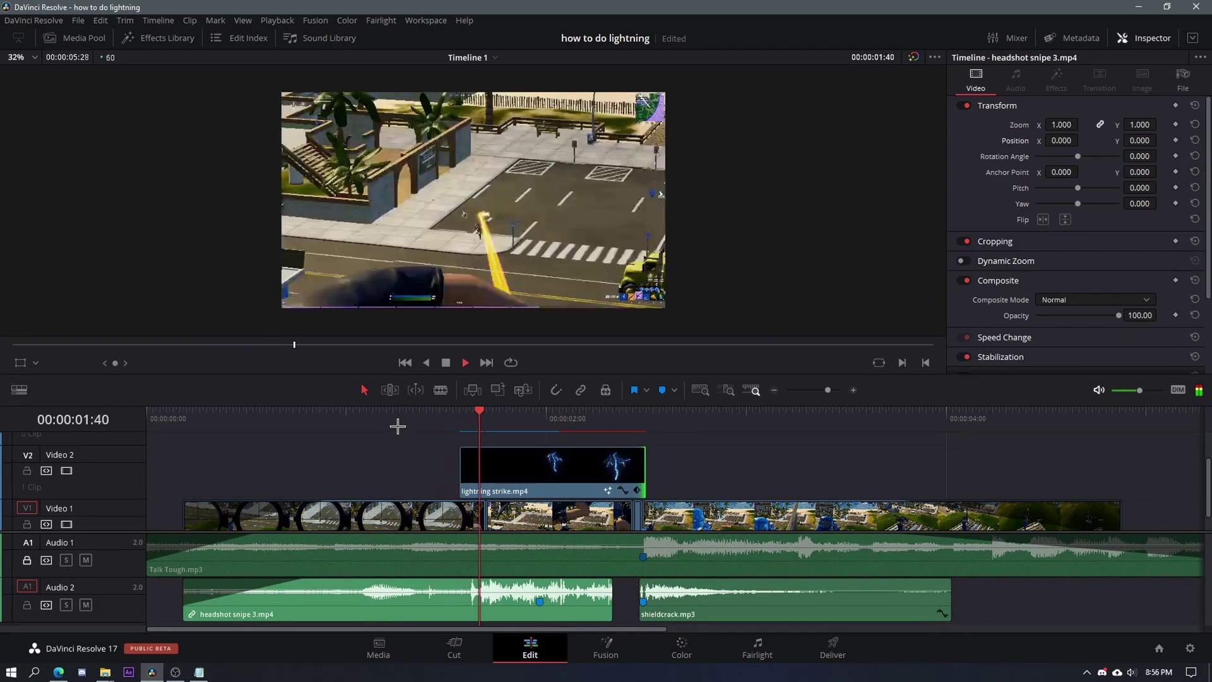
key("space")
left_click(489, 424)
Set the lightning clip's vertical position to 429 and play back the strike to check its placement.
left_click(553, 466)
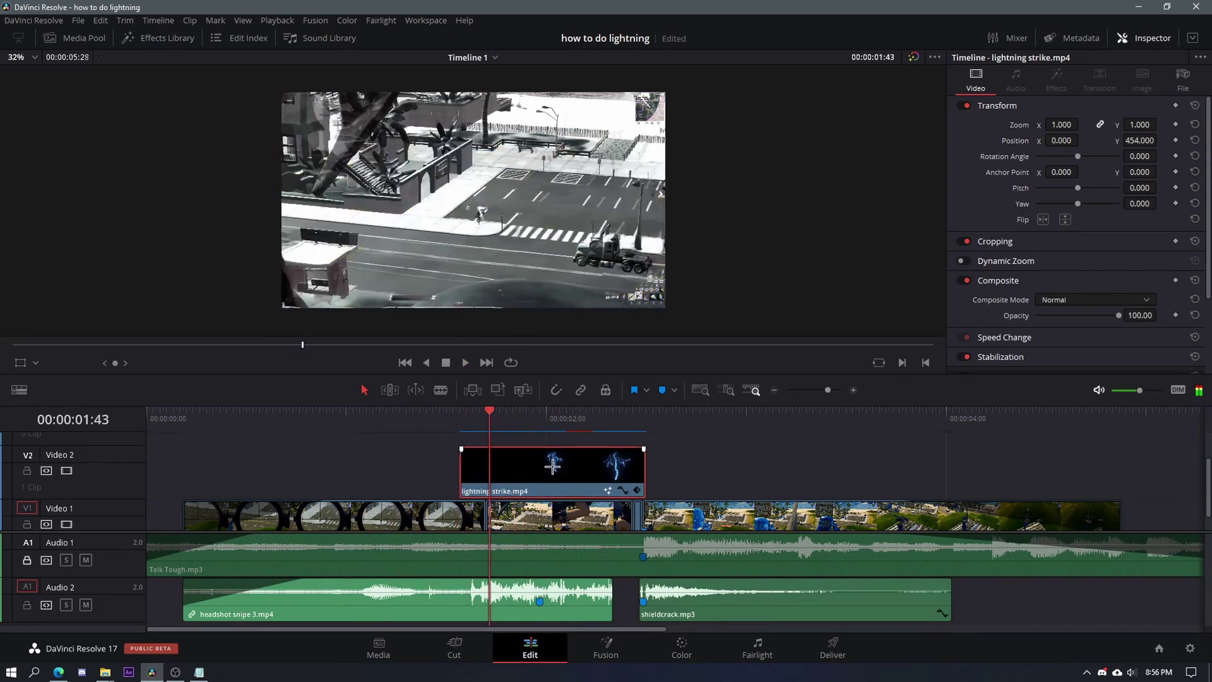
key("space")
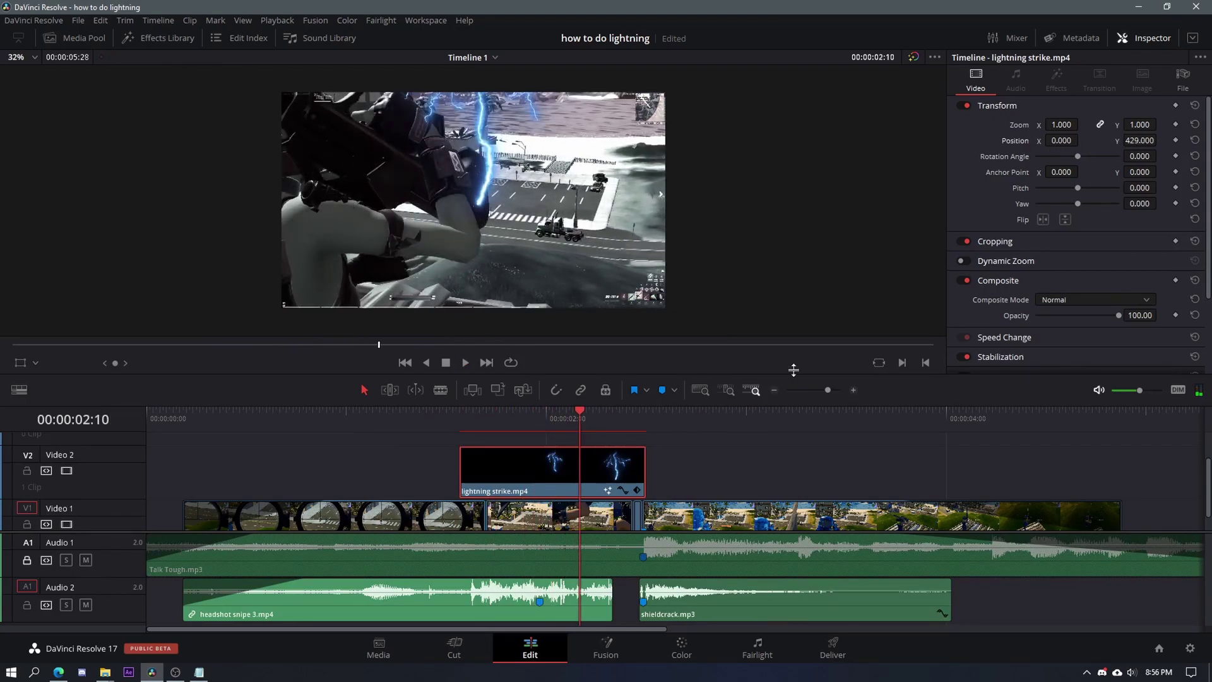
left_click_drag(497, 424, 424, 434)
key("space")
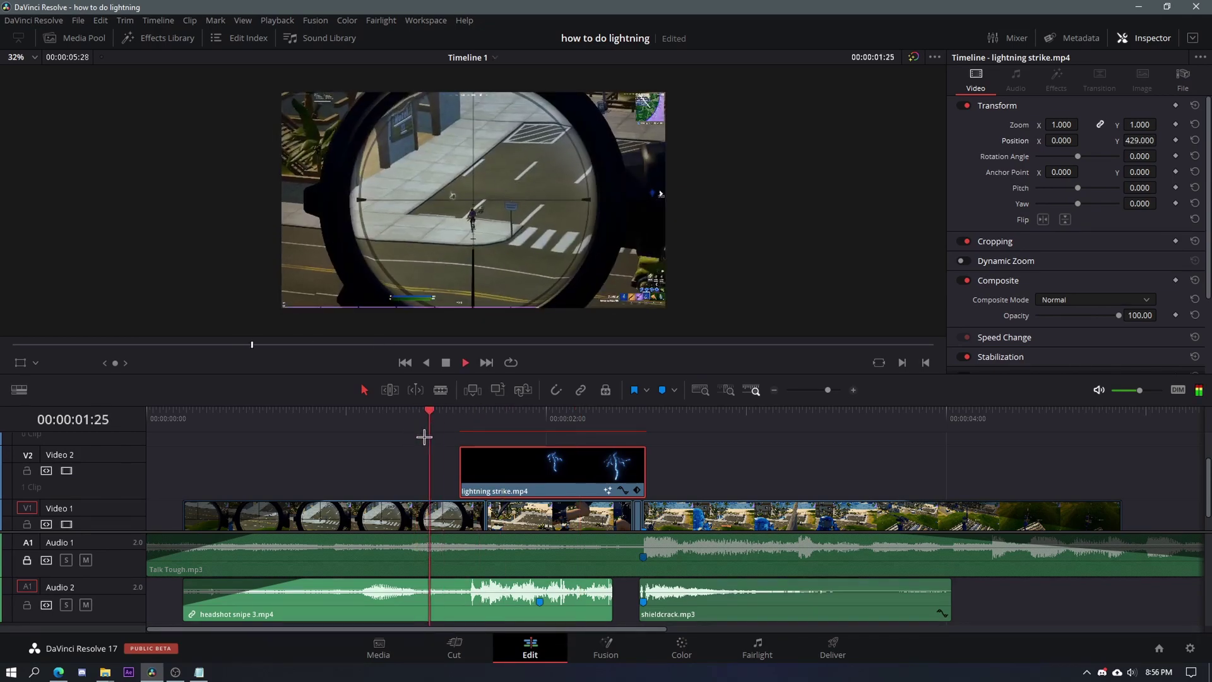
key("space")
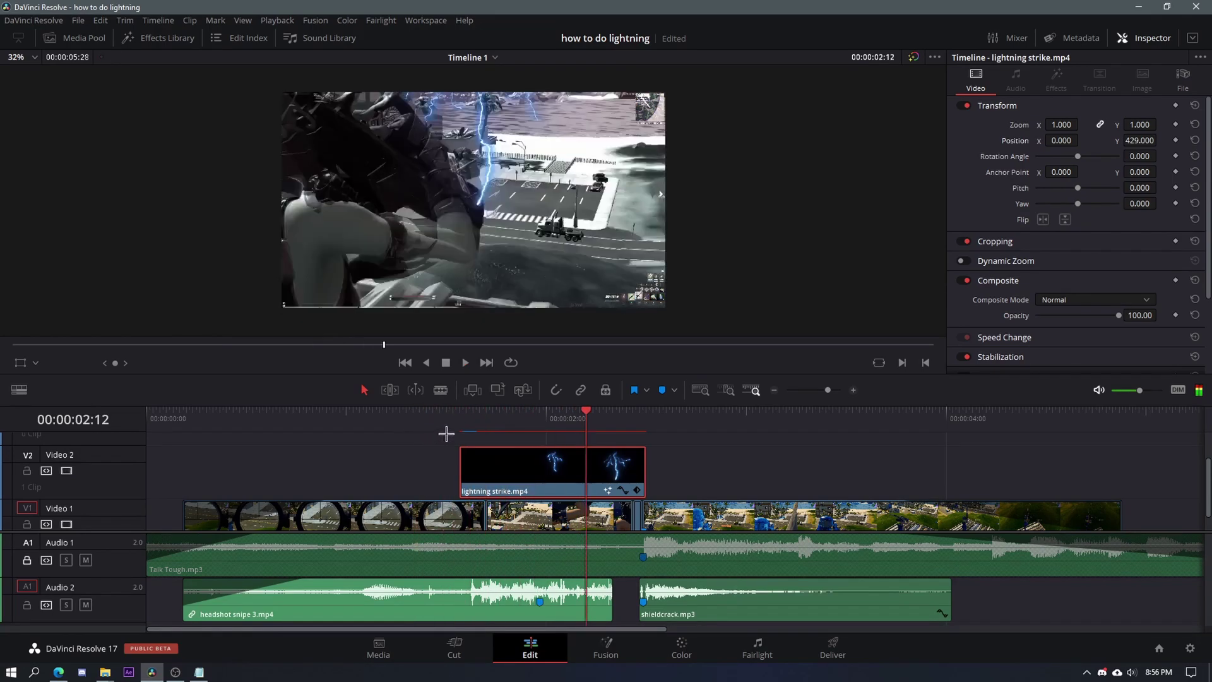
Move the playhead back to the beginning of the timeline, at about 00:00:00:04.
left_click(191, 672)
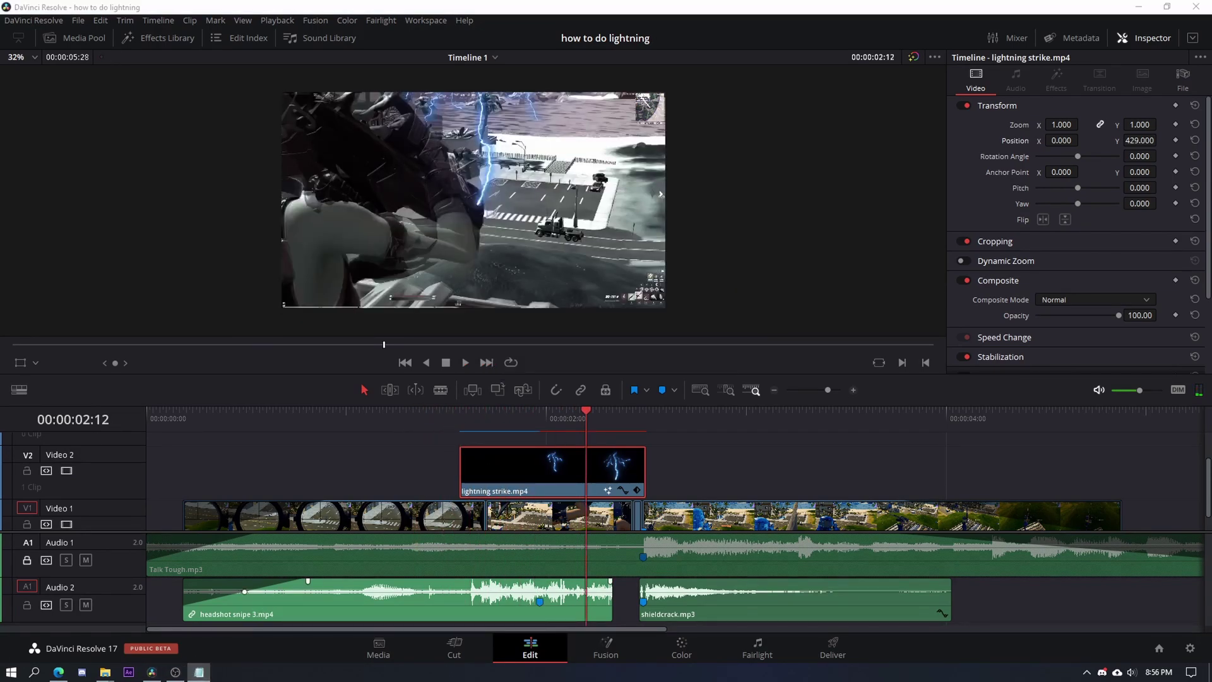
left_click_drag(587, 427, 419, 464)
left_click_drag(427, 421, 160, 433)
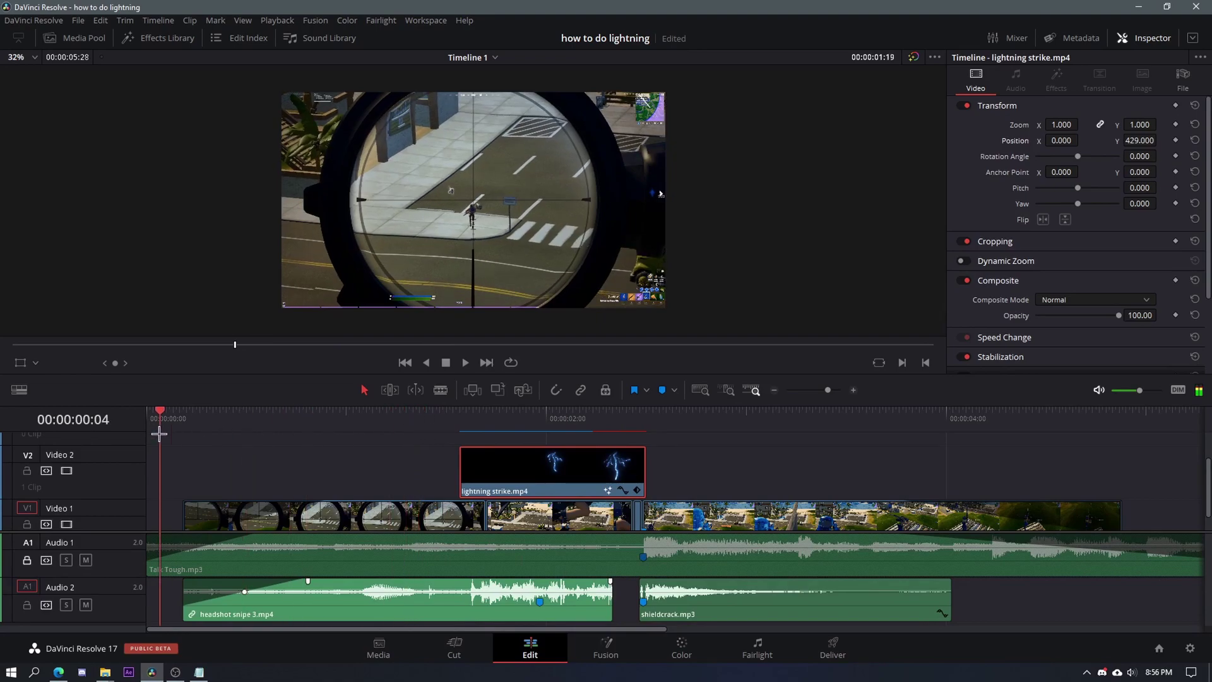